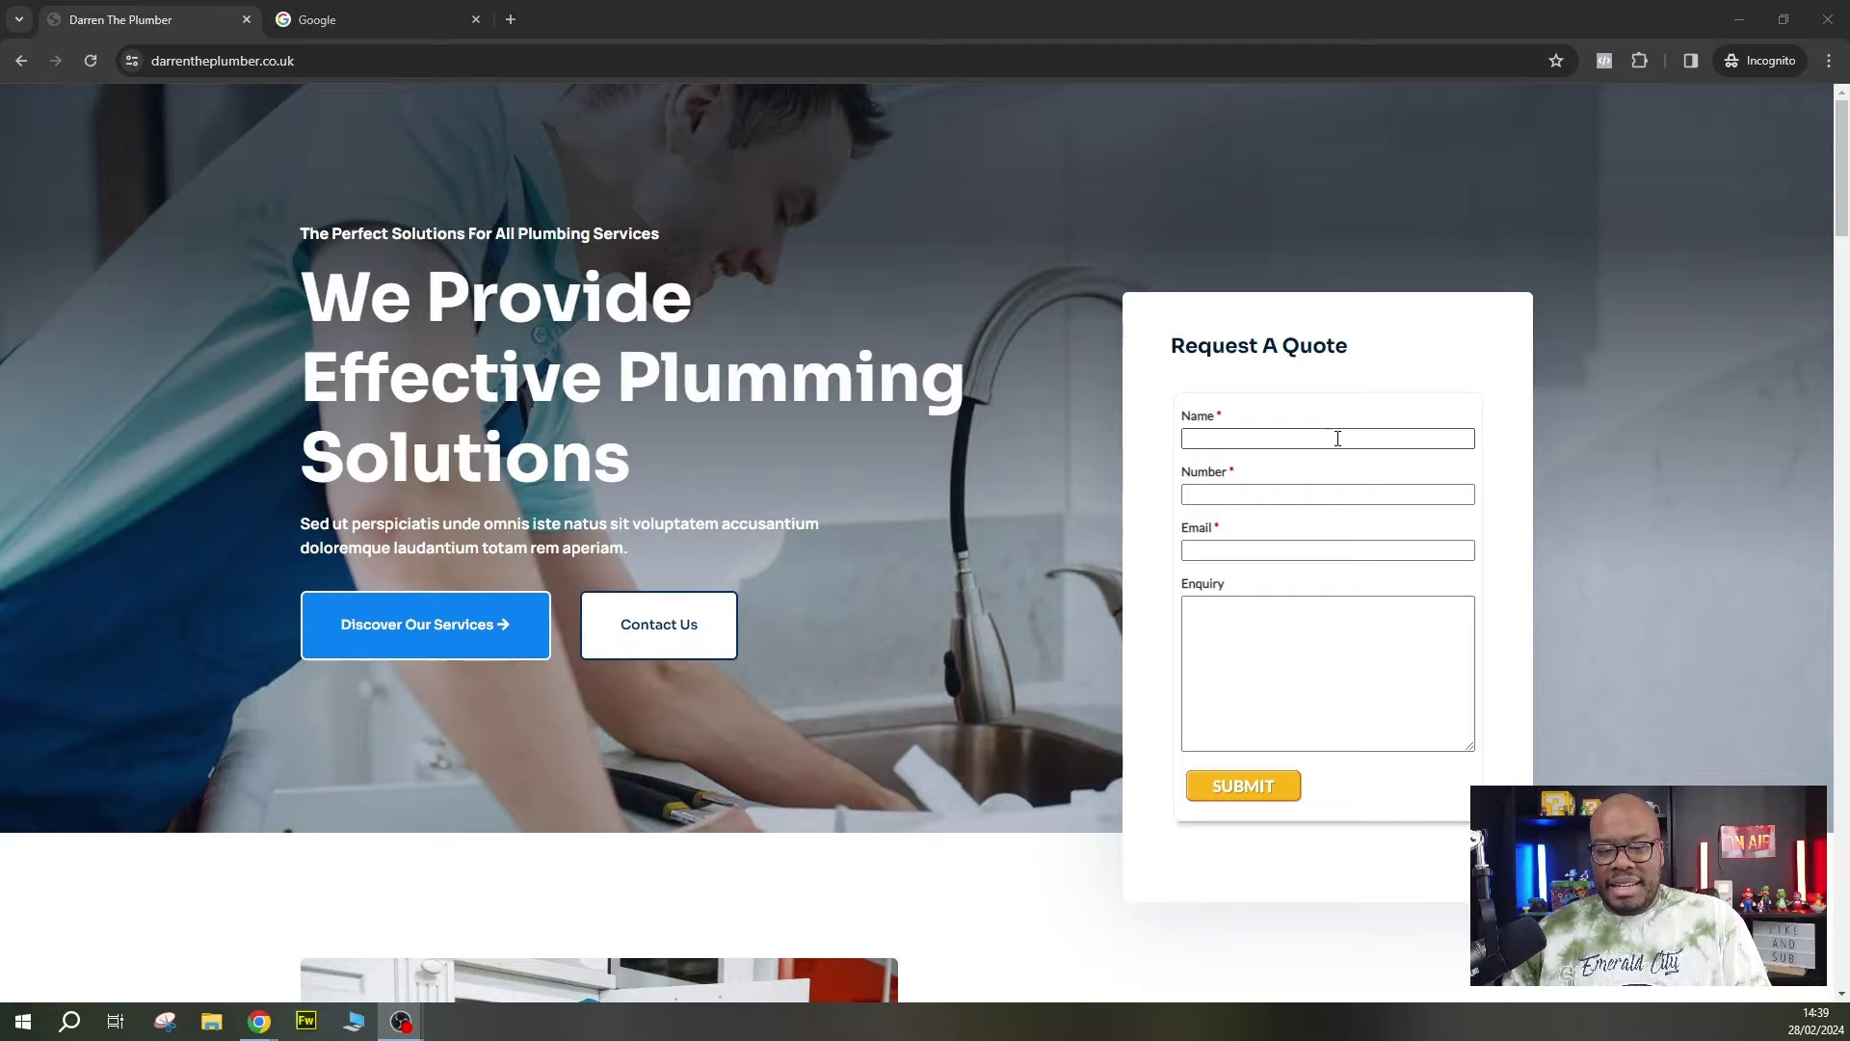
Submit the quote request form and view the 'Thank You For Your Enquiry' page
click(1145, 626)
key(F5)
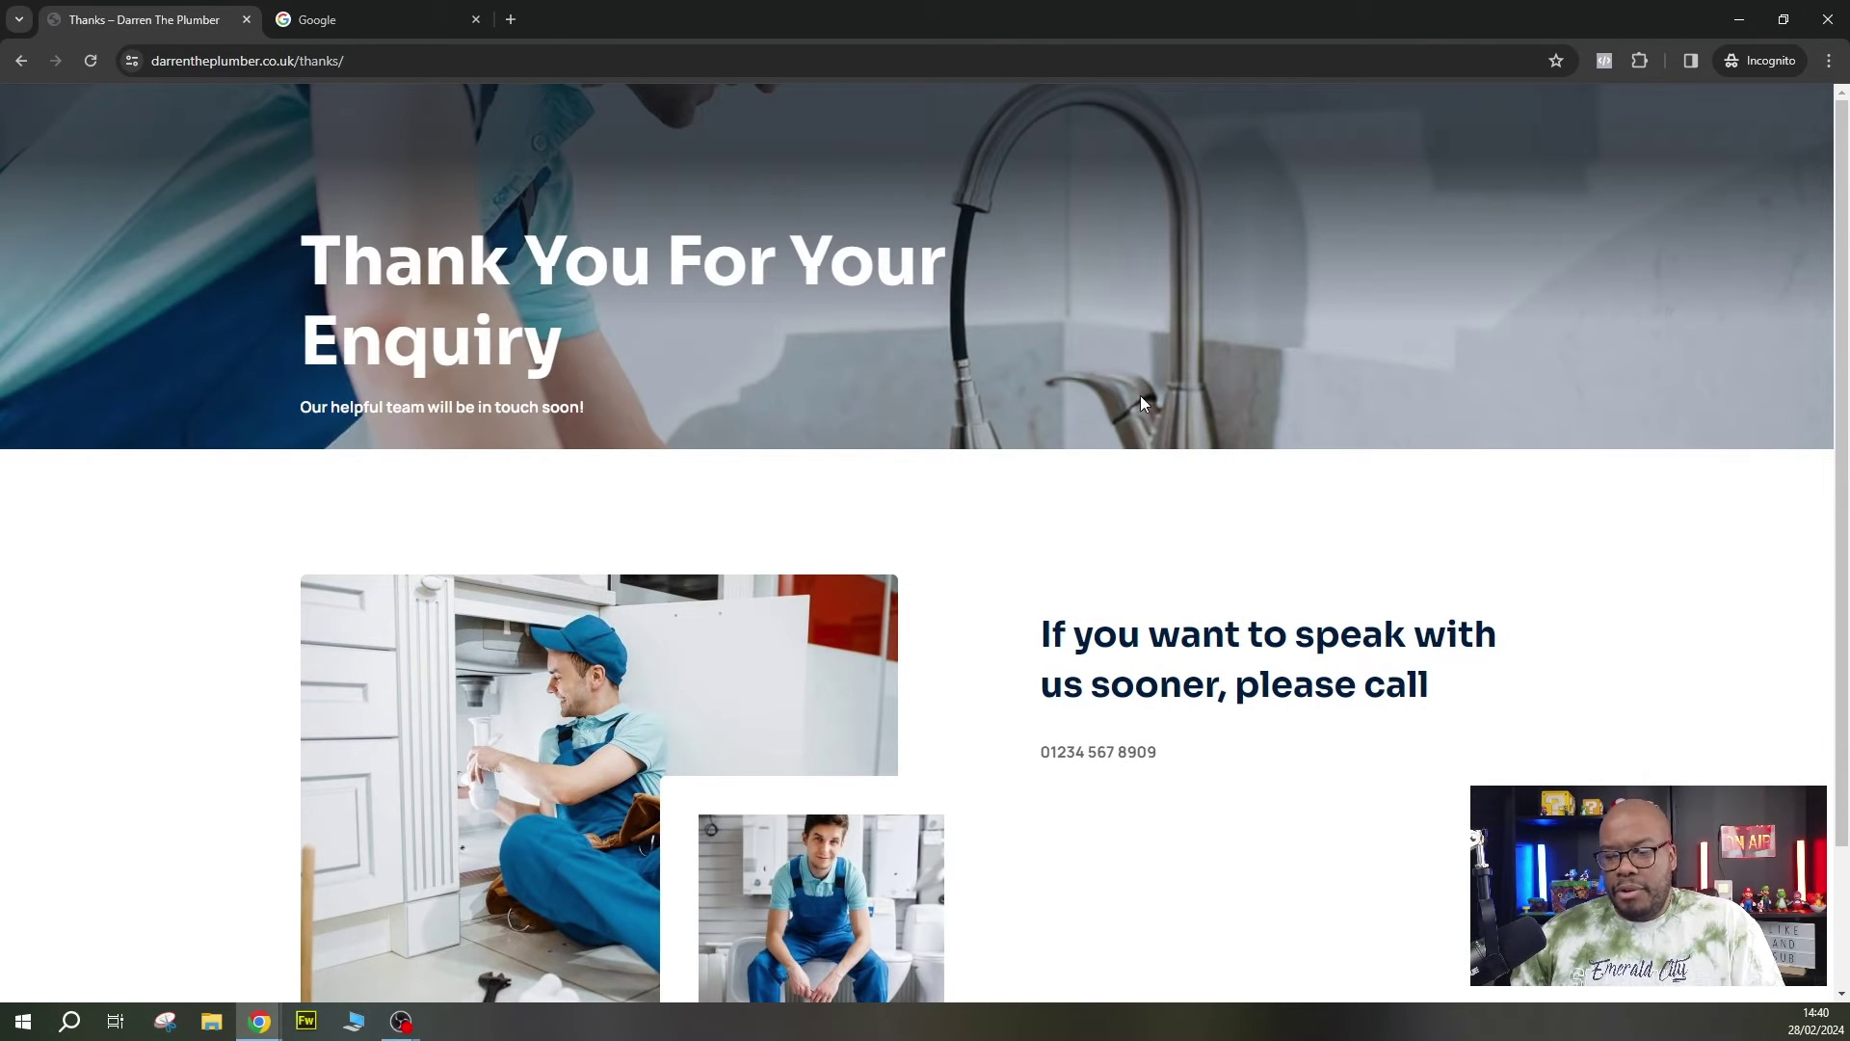
scroll(1243, 535, down, 2)
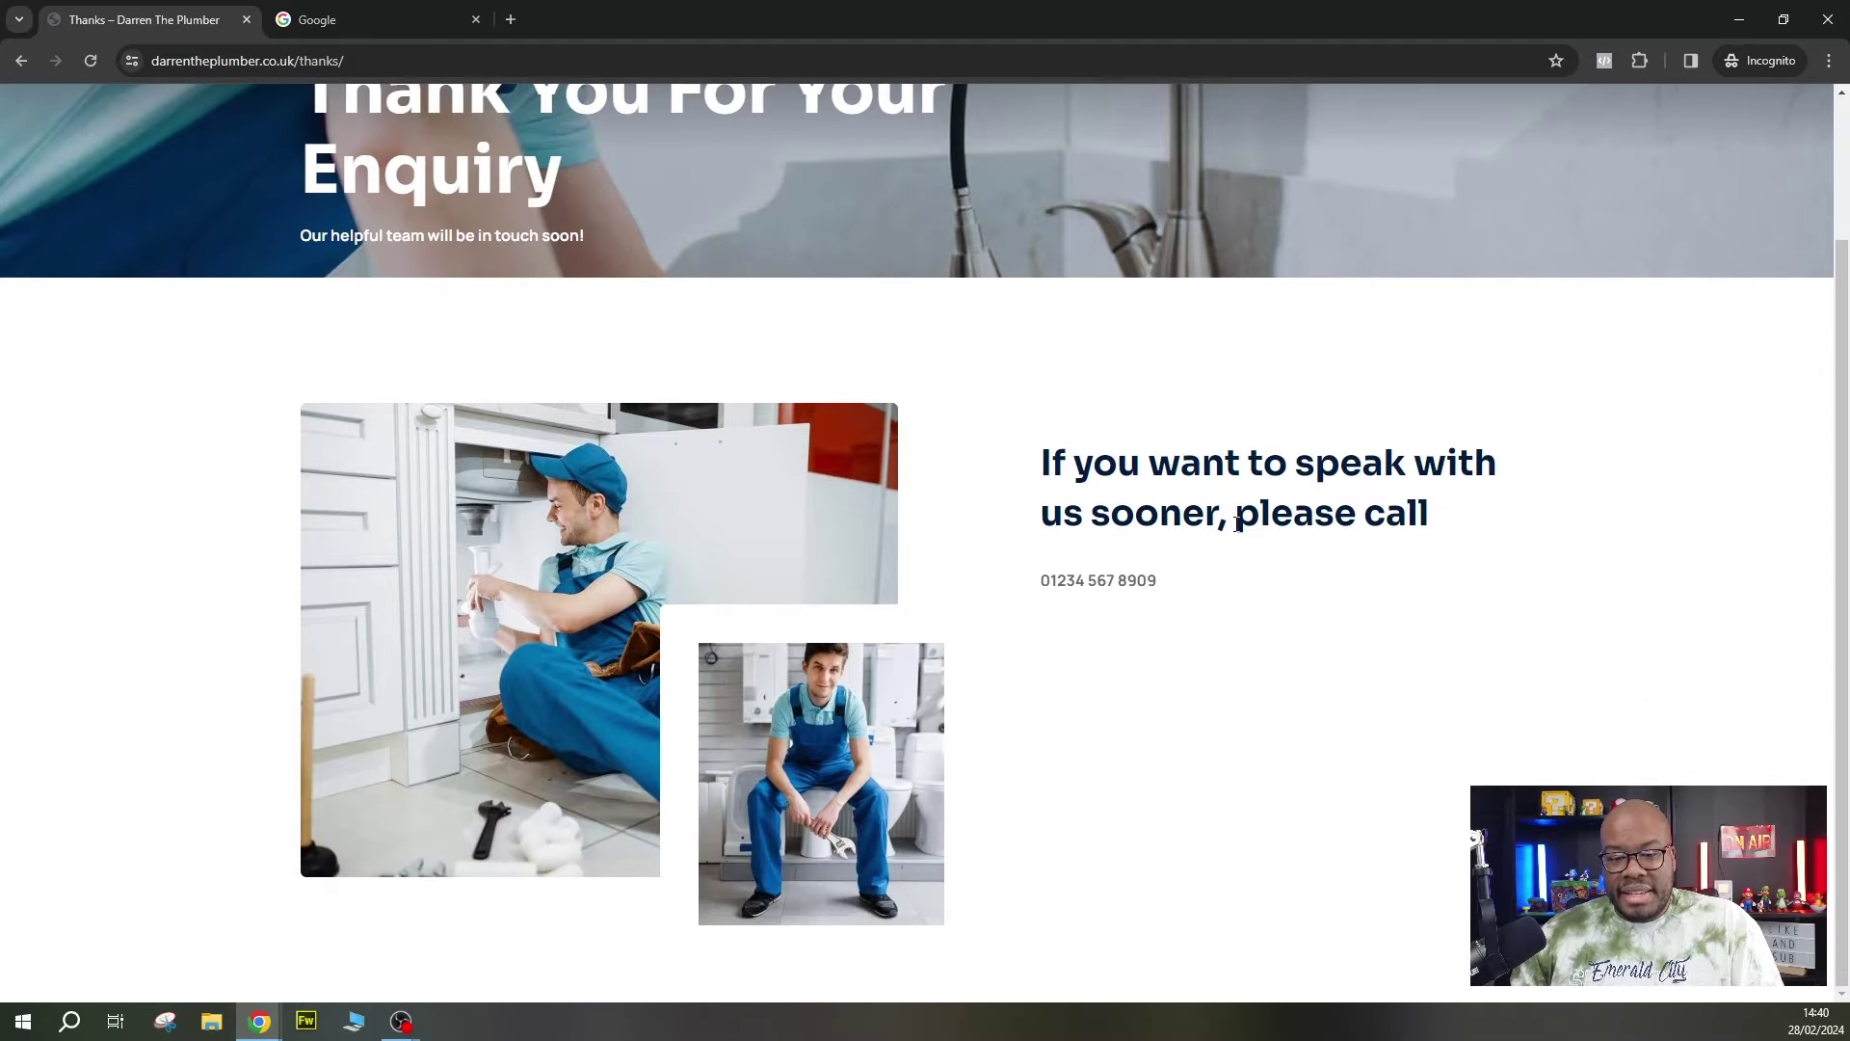
scroll(1237, 524, up, 2)
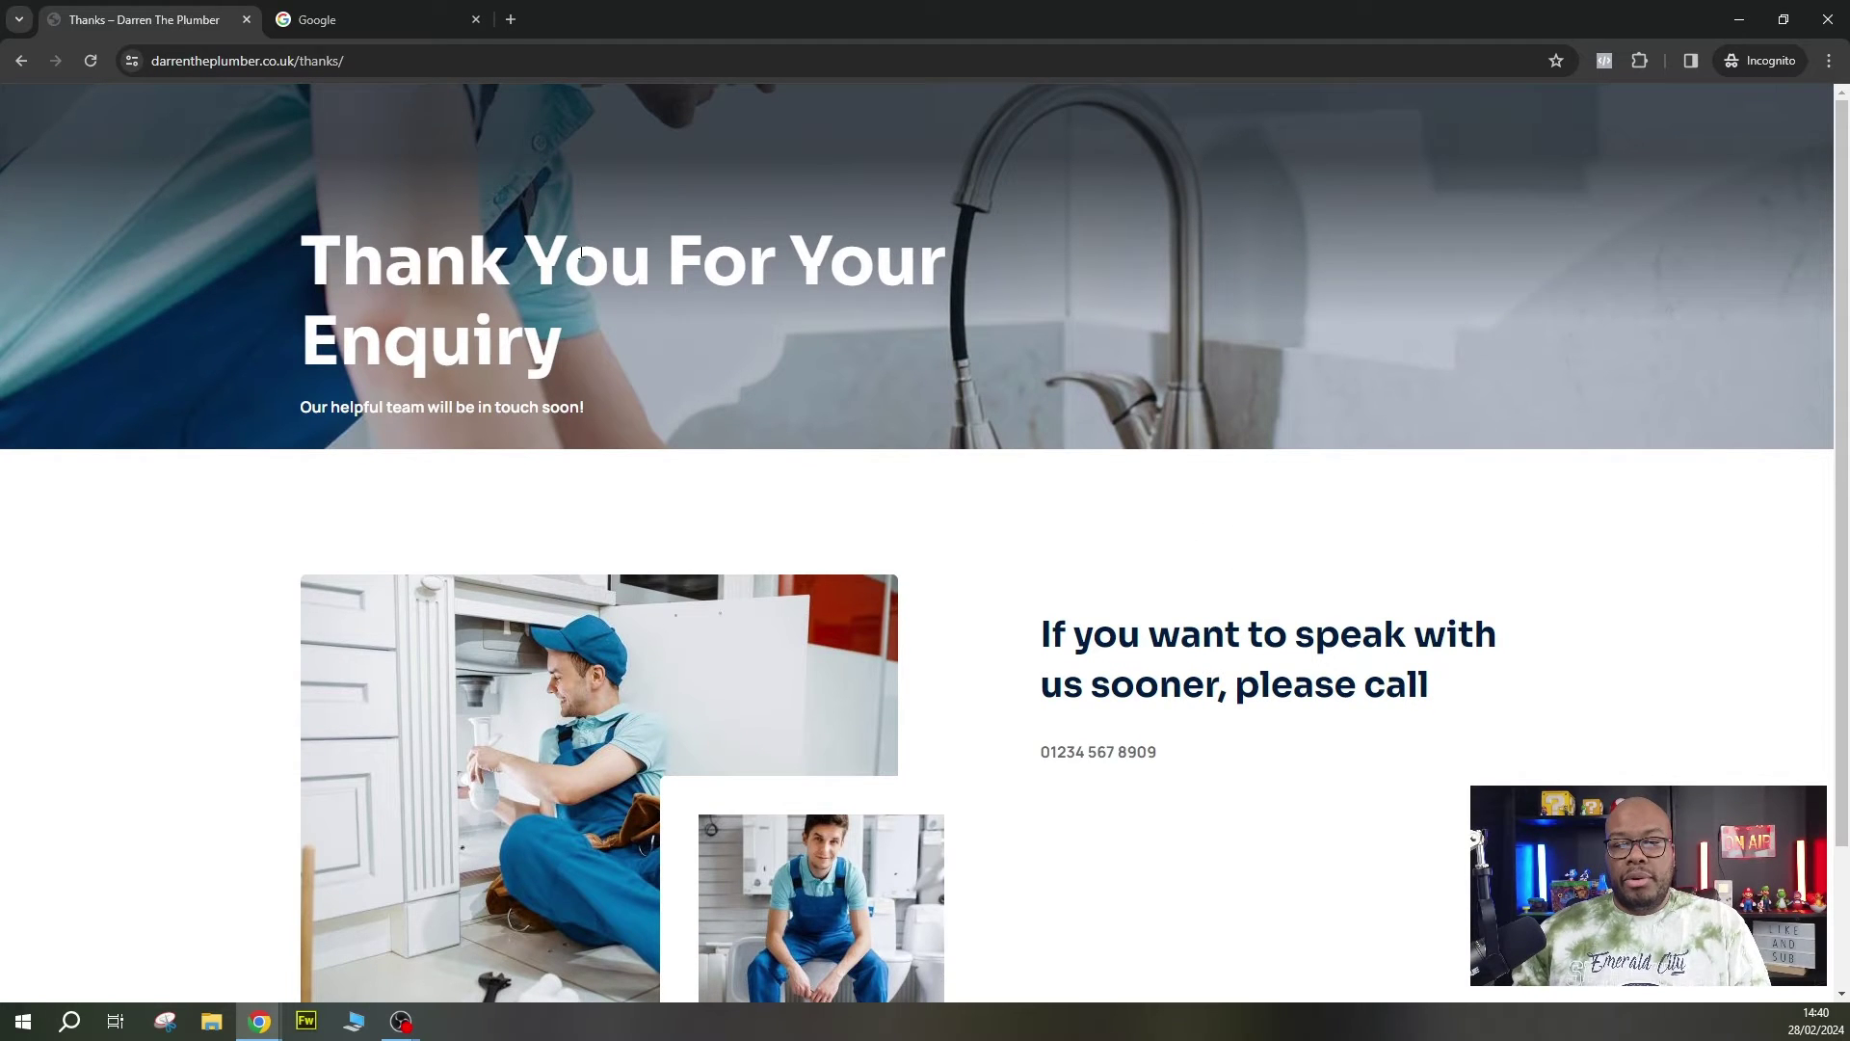
Remove 'thanks/' from the address to return to the darrentheplumber.co.uk homepage
click(355, 61)
drag(359, 61, 414, 61)
key(BackSpace)
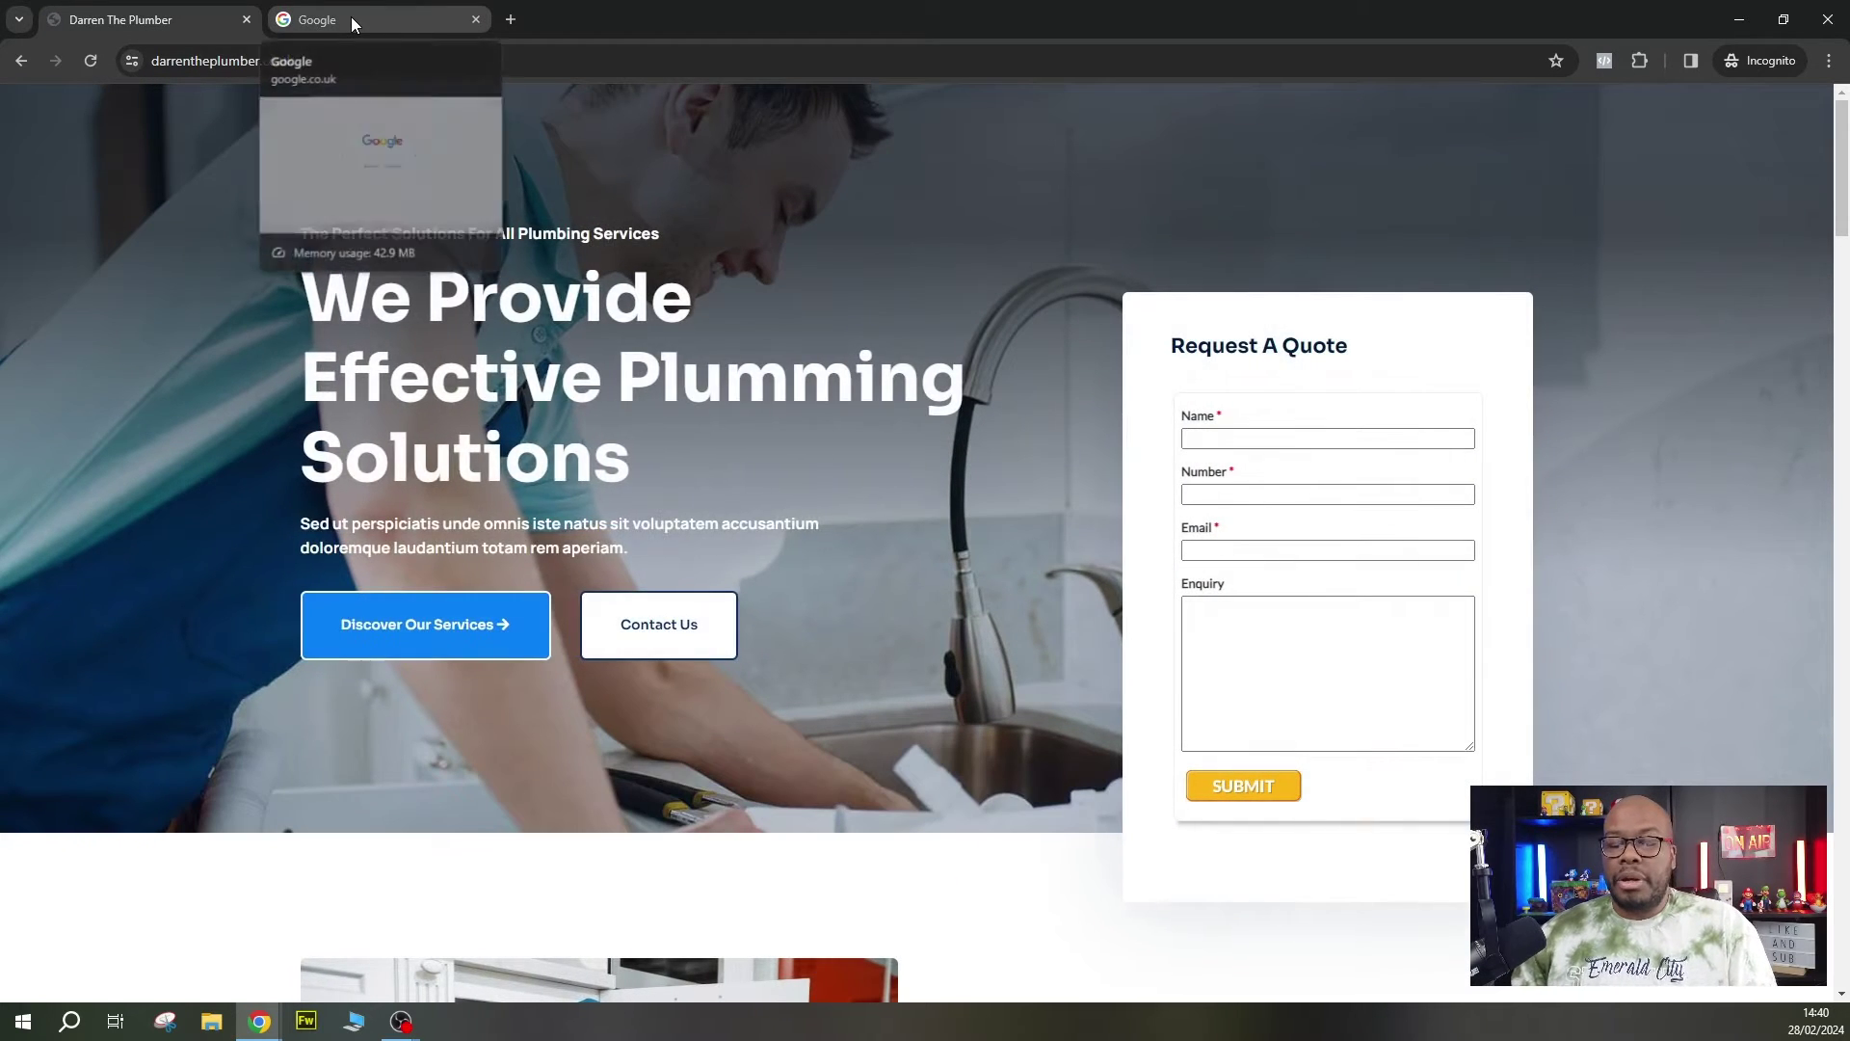
Search Google for 'tag assistant' and open the tagassistant.google.com result
click(352, 20)
click(873, 472)
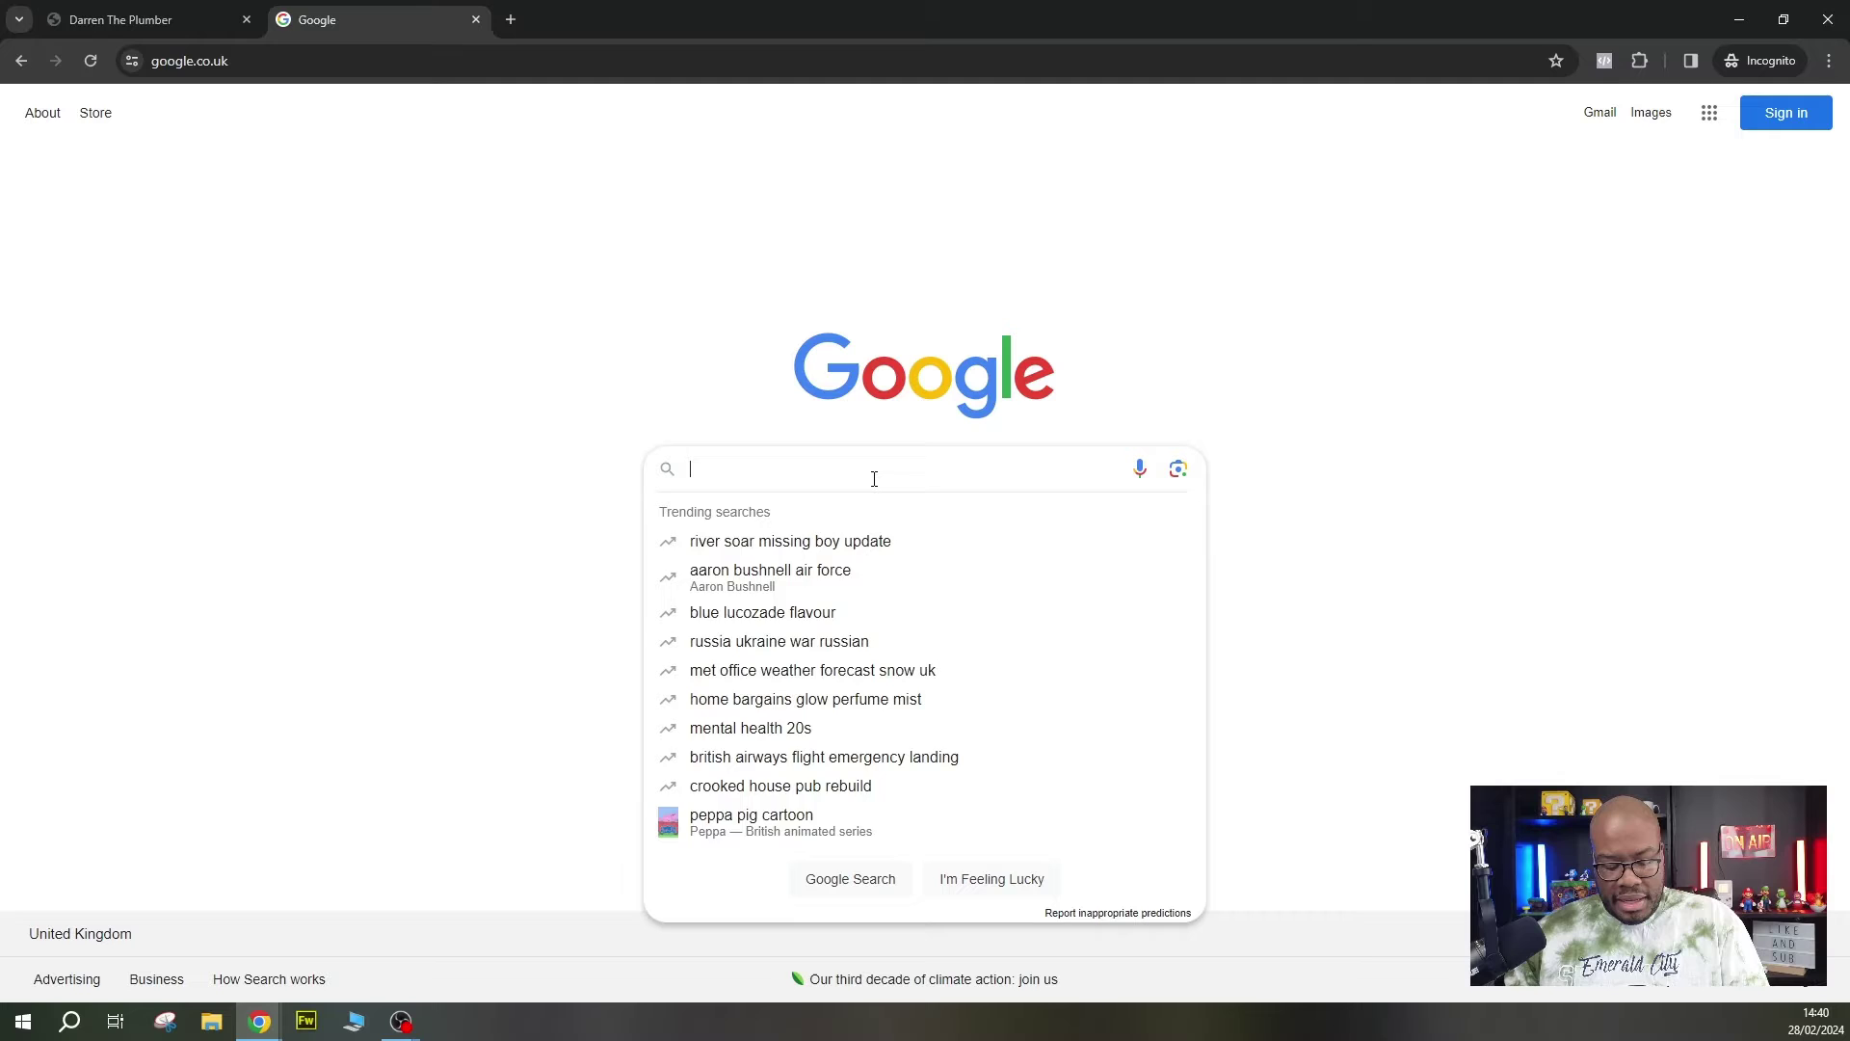
text(tag assis)
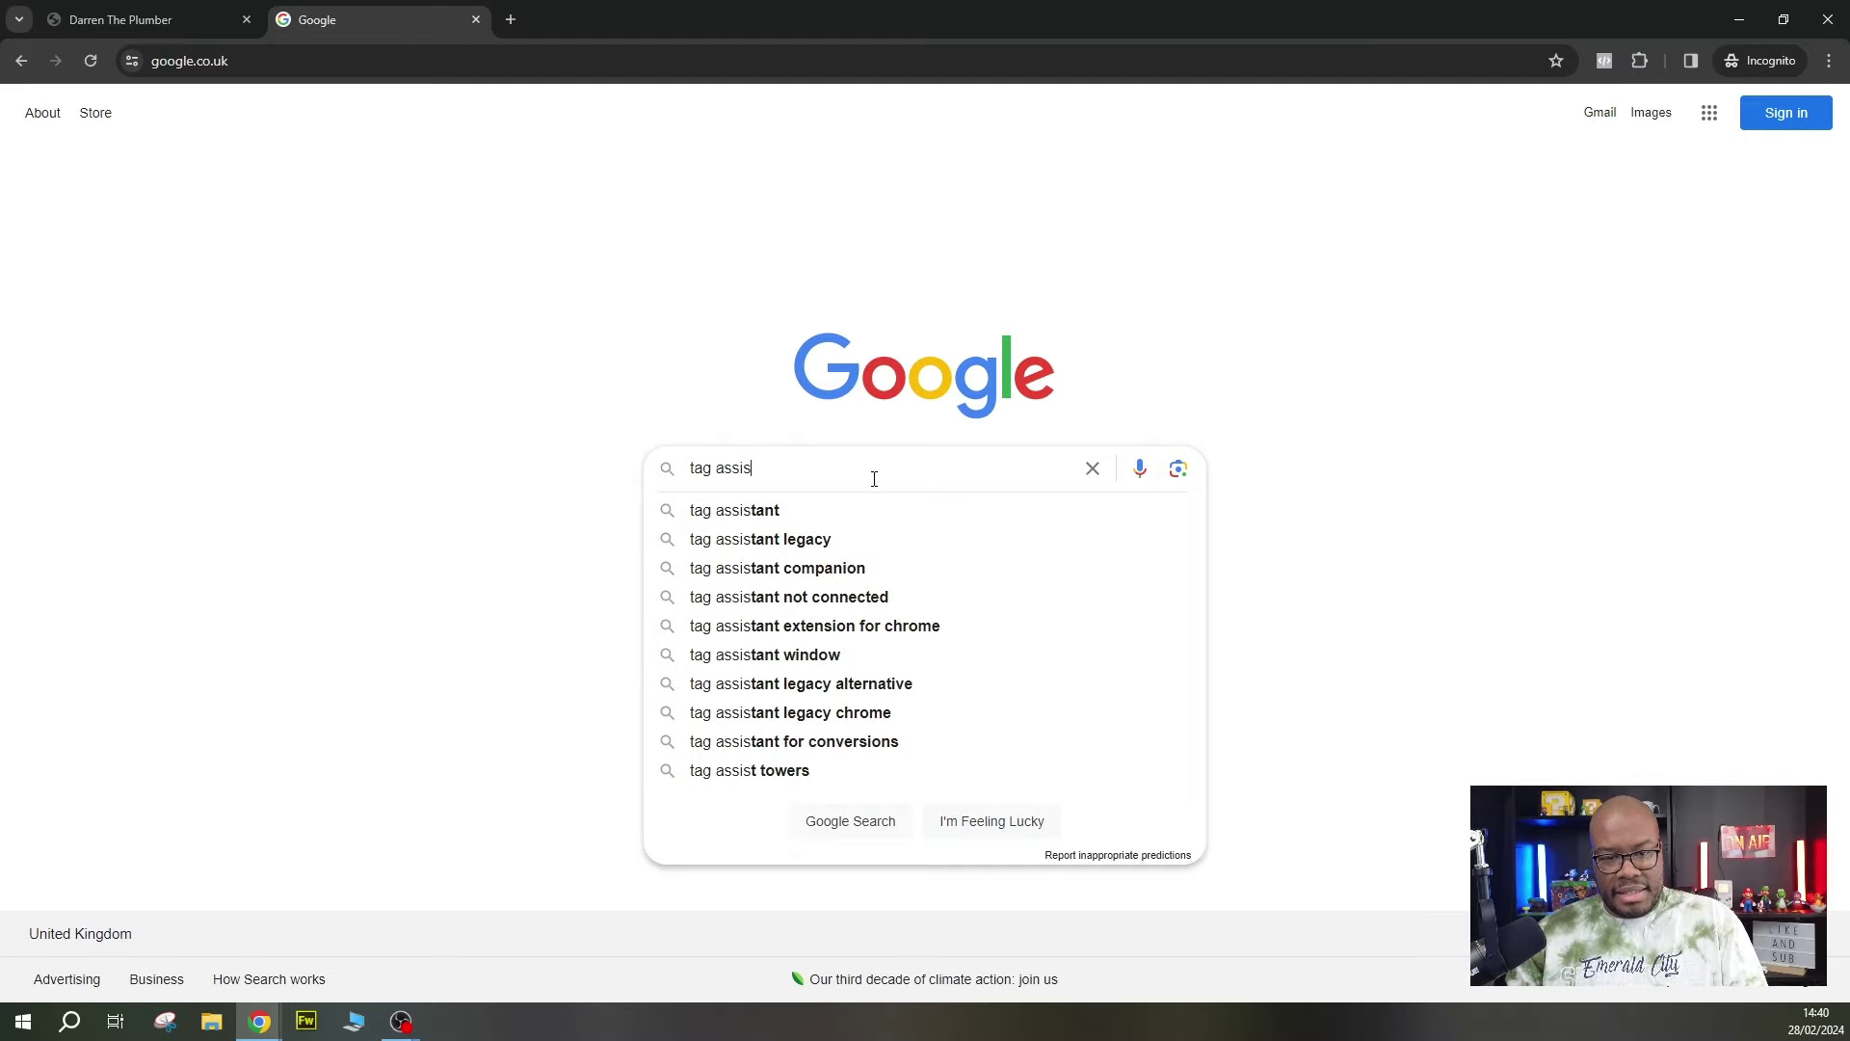
text(tant)
key(Return)
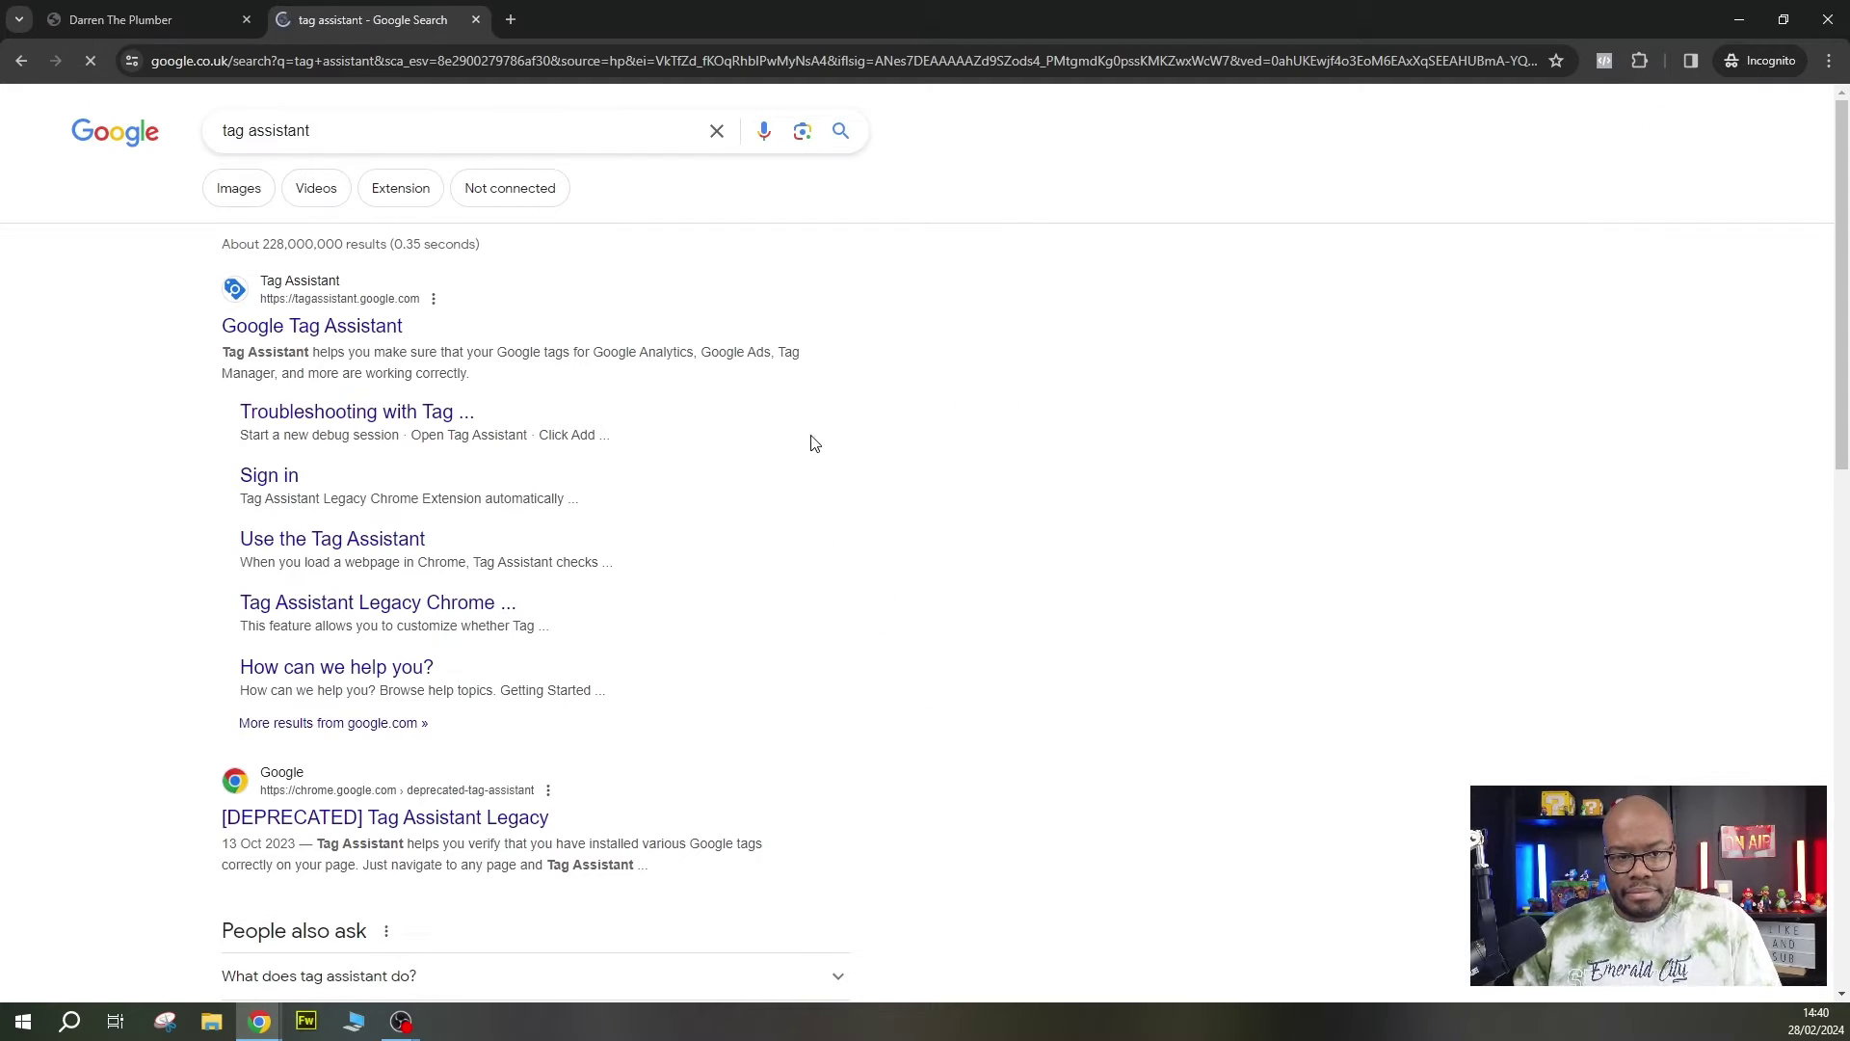
click(269, 328)
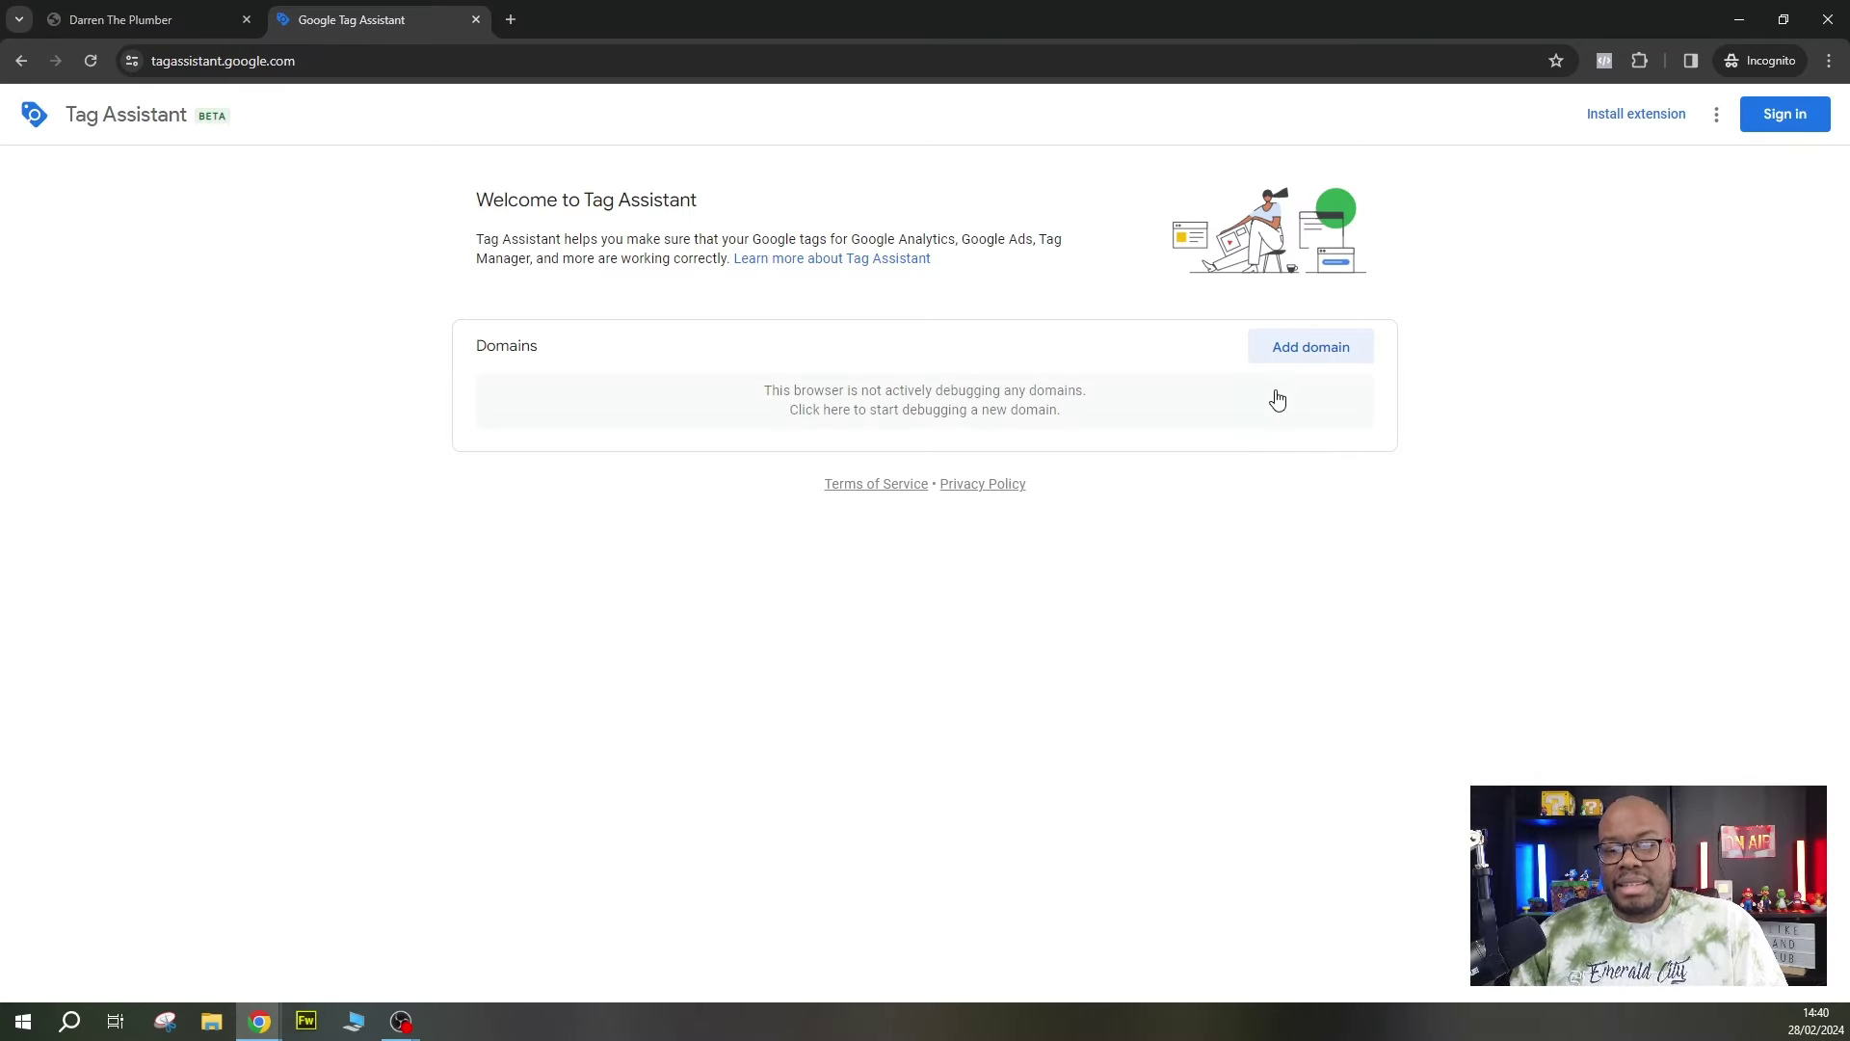
click(1294, 359)
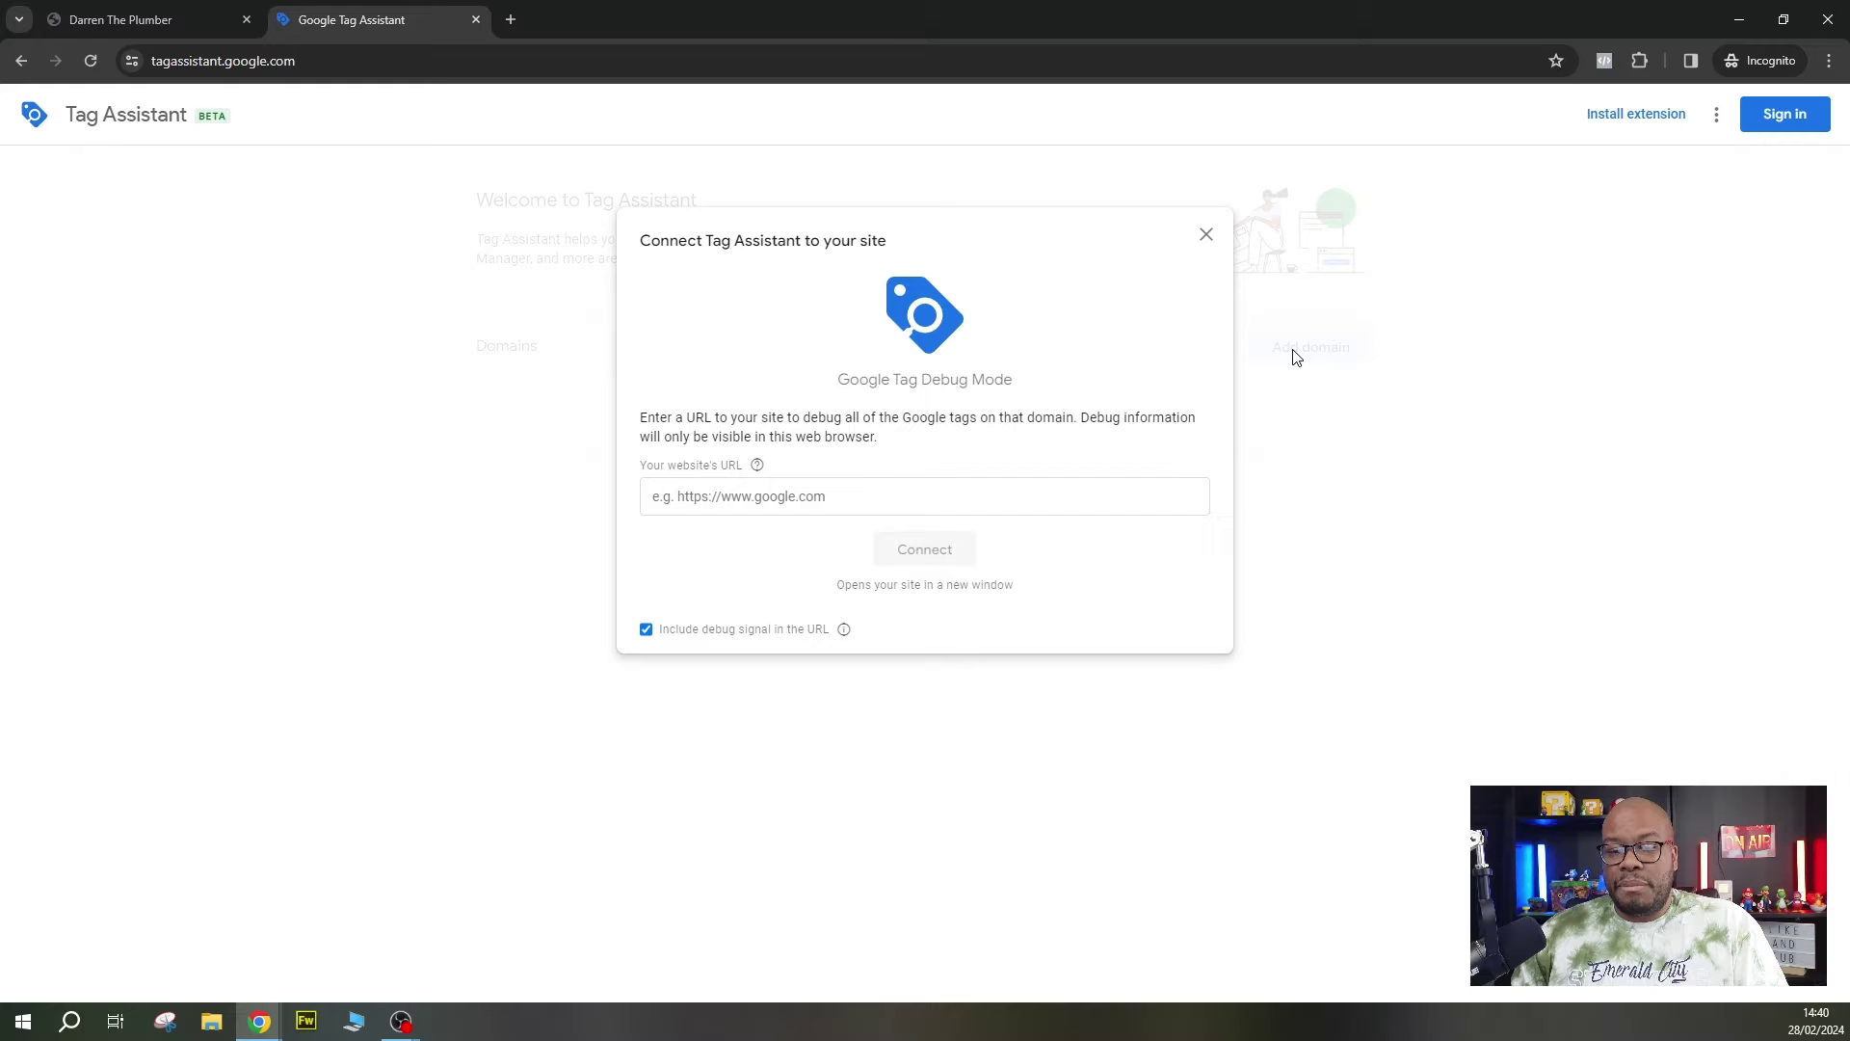
click(166, 25)
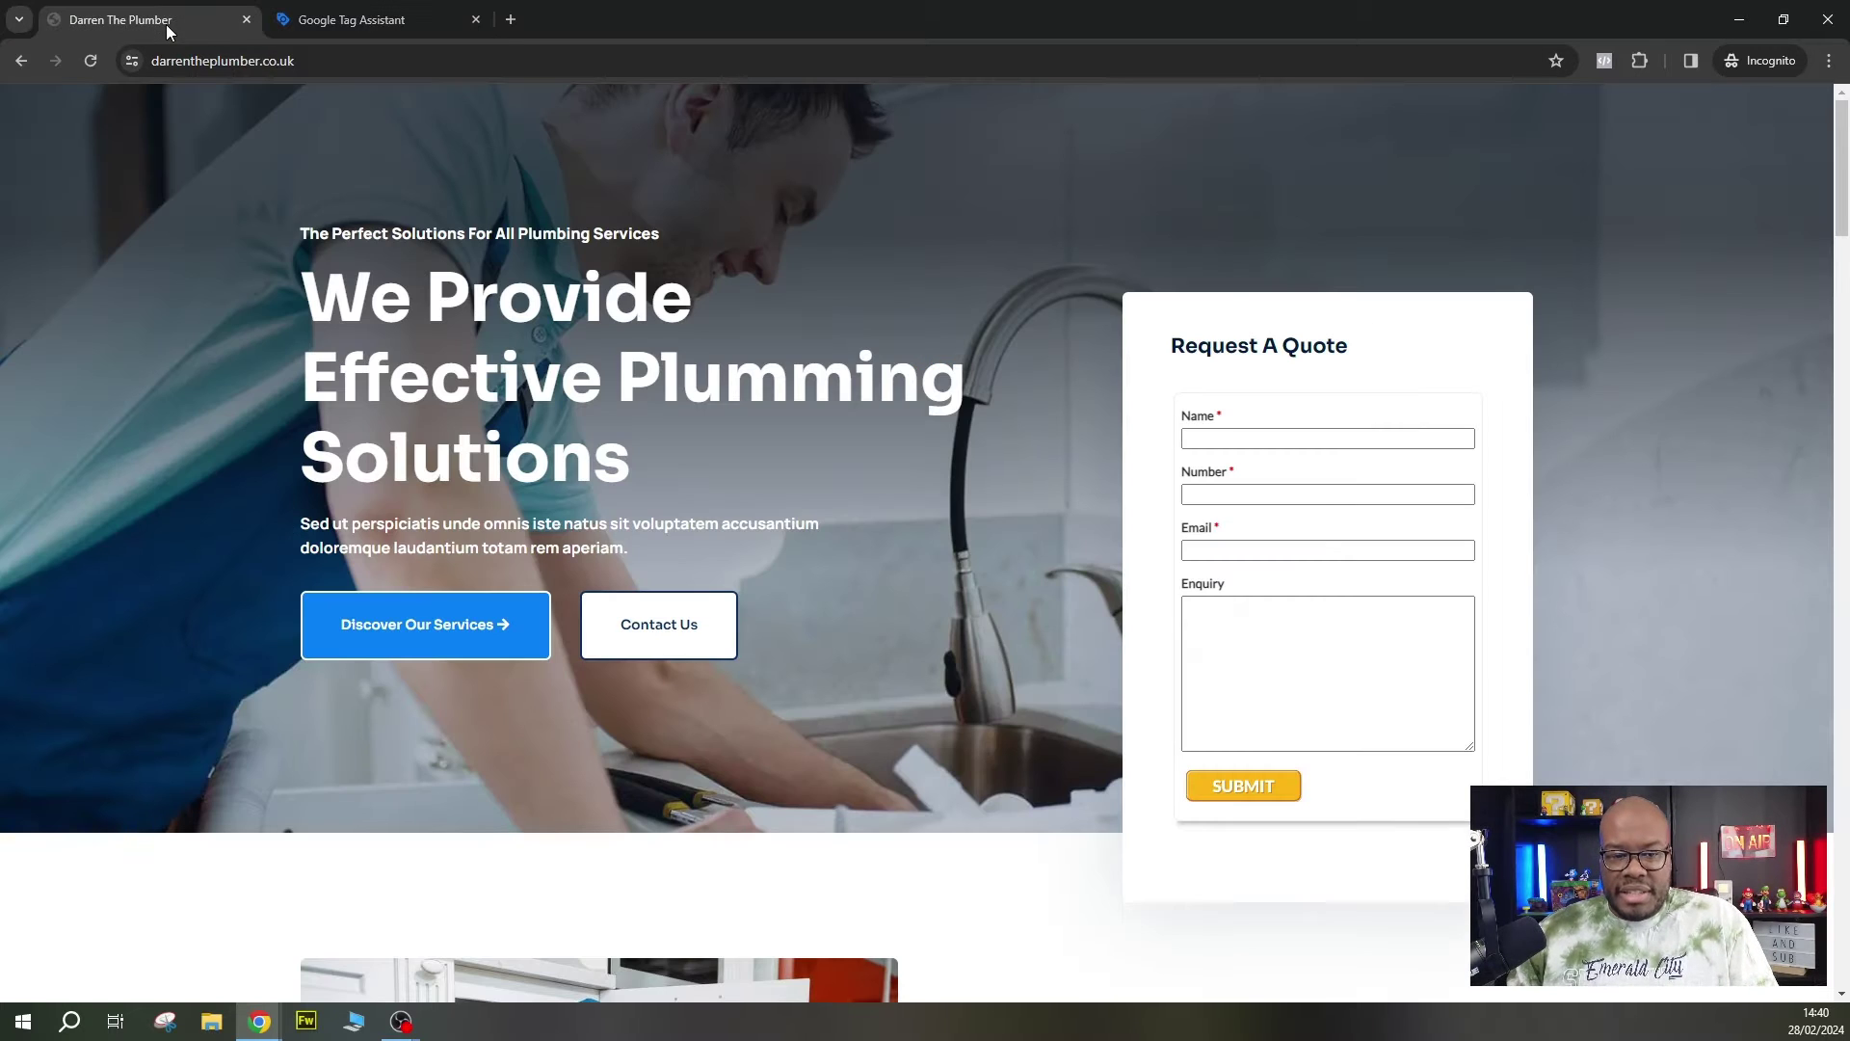
click(229, 63)
key(ctrl+c)
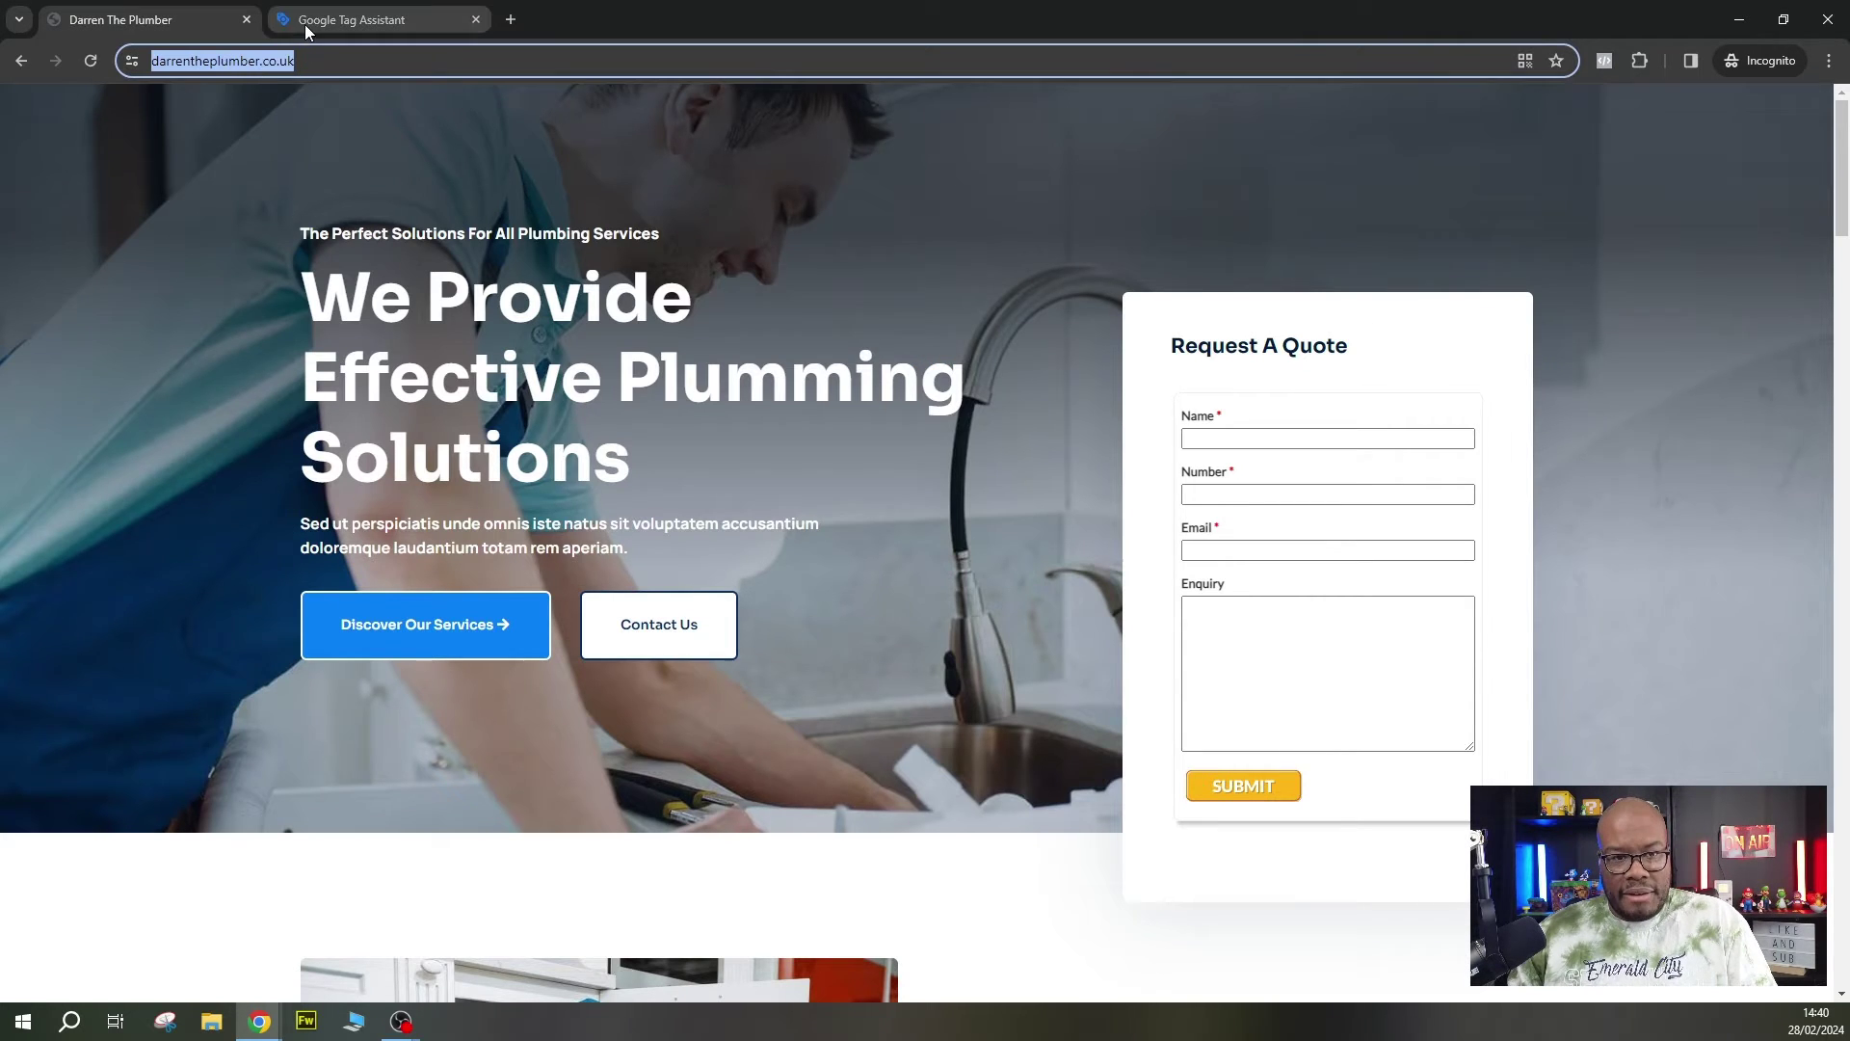
click(304, 25)
click(931, 497)
key(ctrl+v)
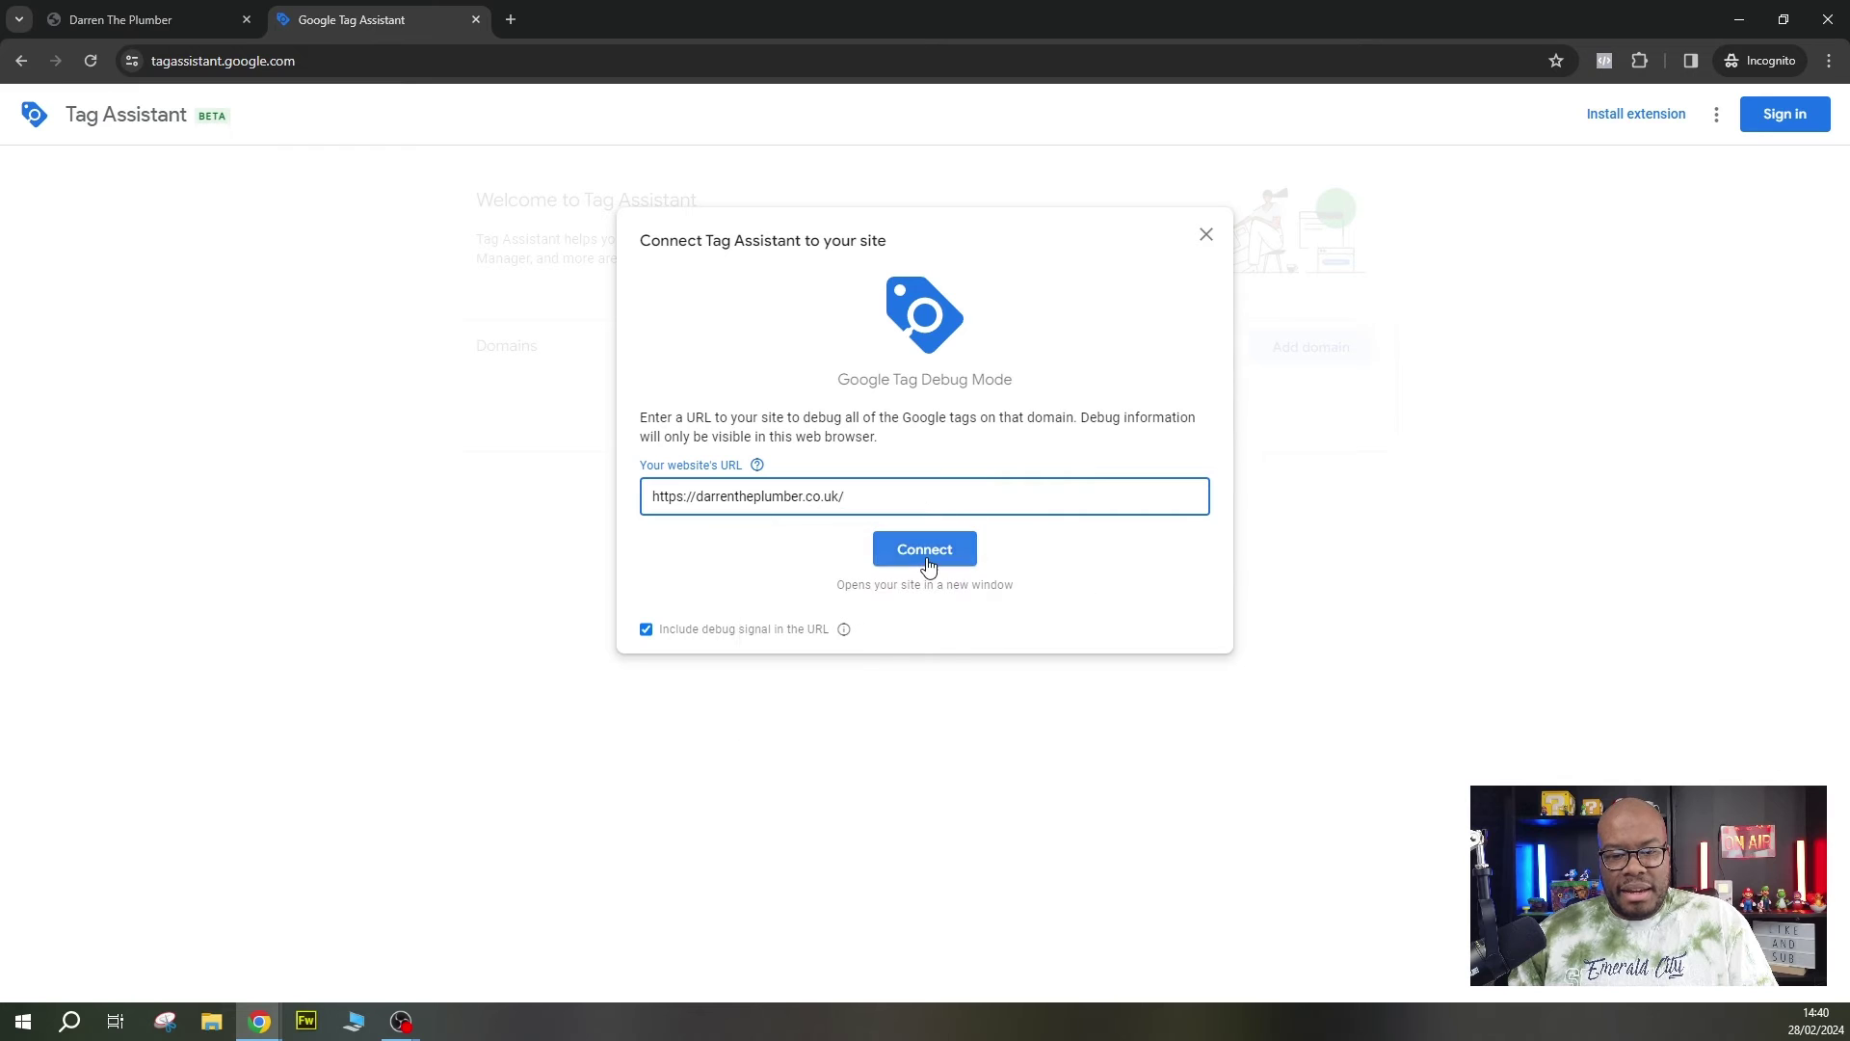
click(925, 555)
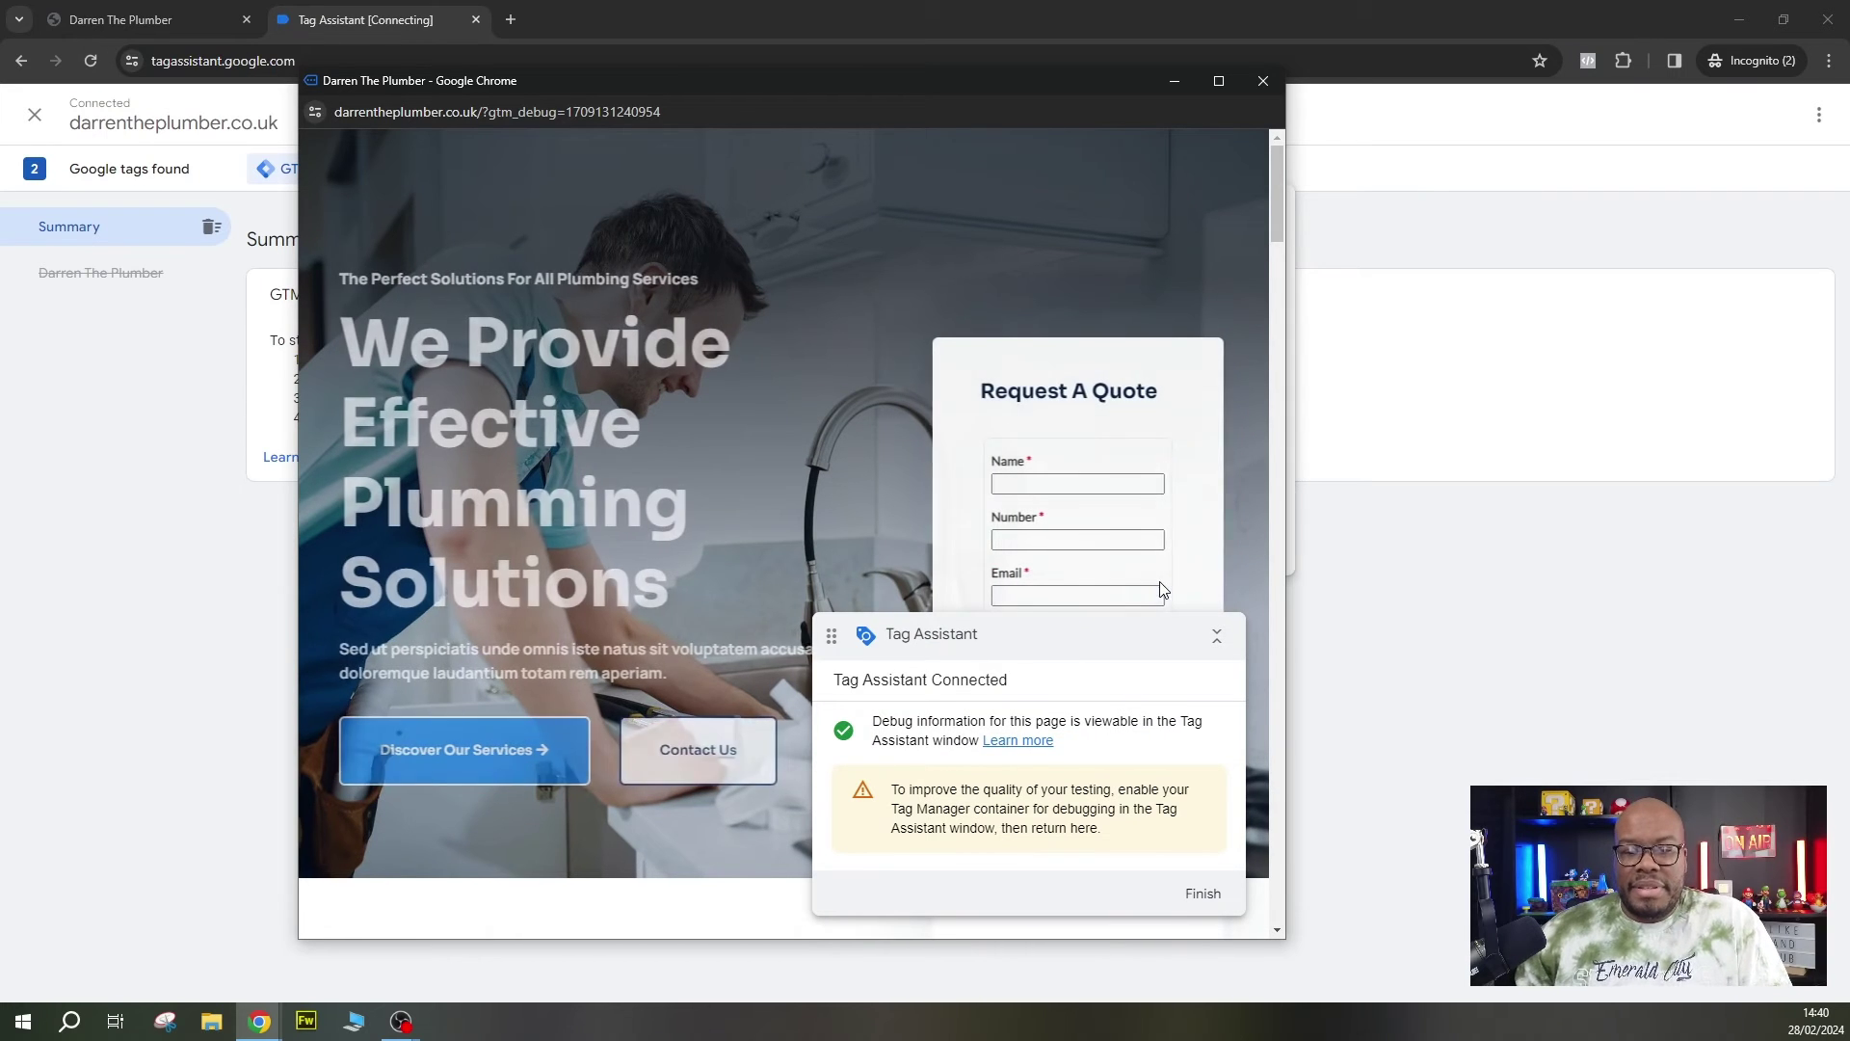
Maximize the site's debug window, move its Tag Assistant panel lower left, then minimize it
click(1219, 82)
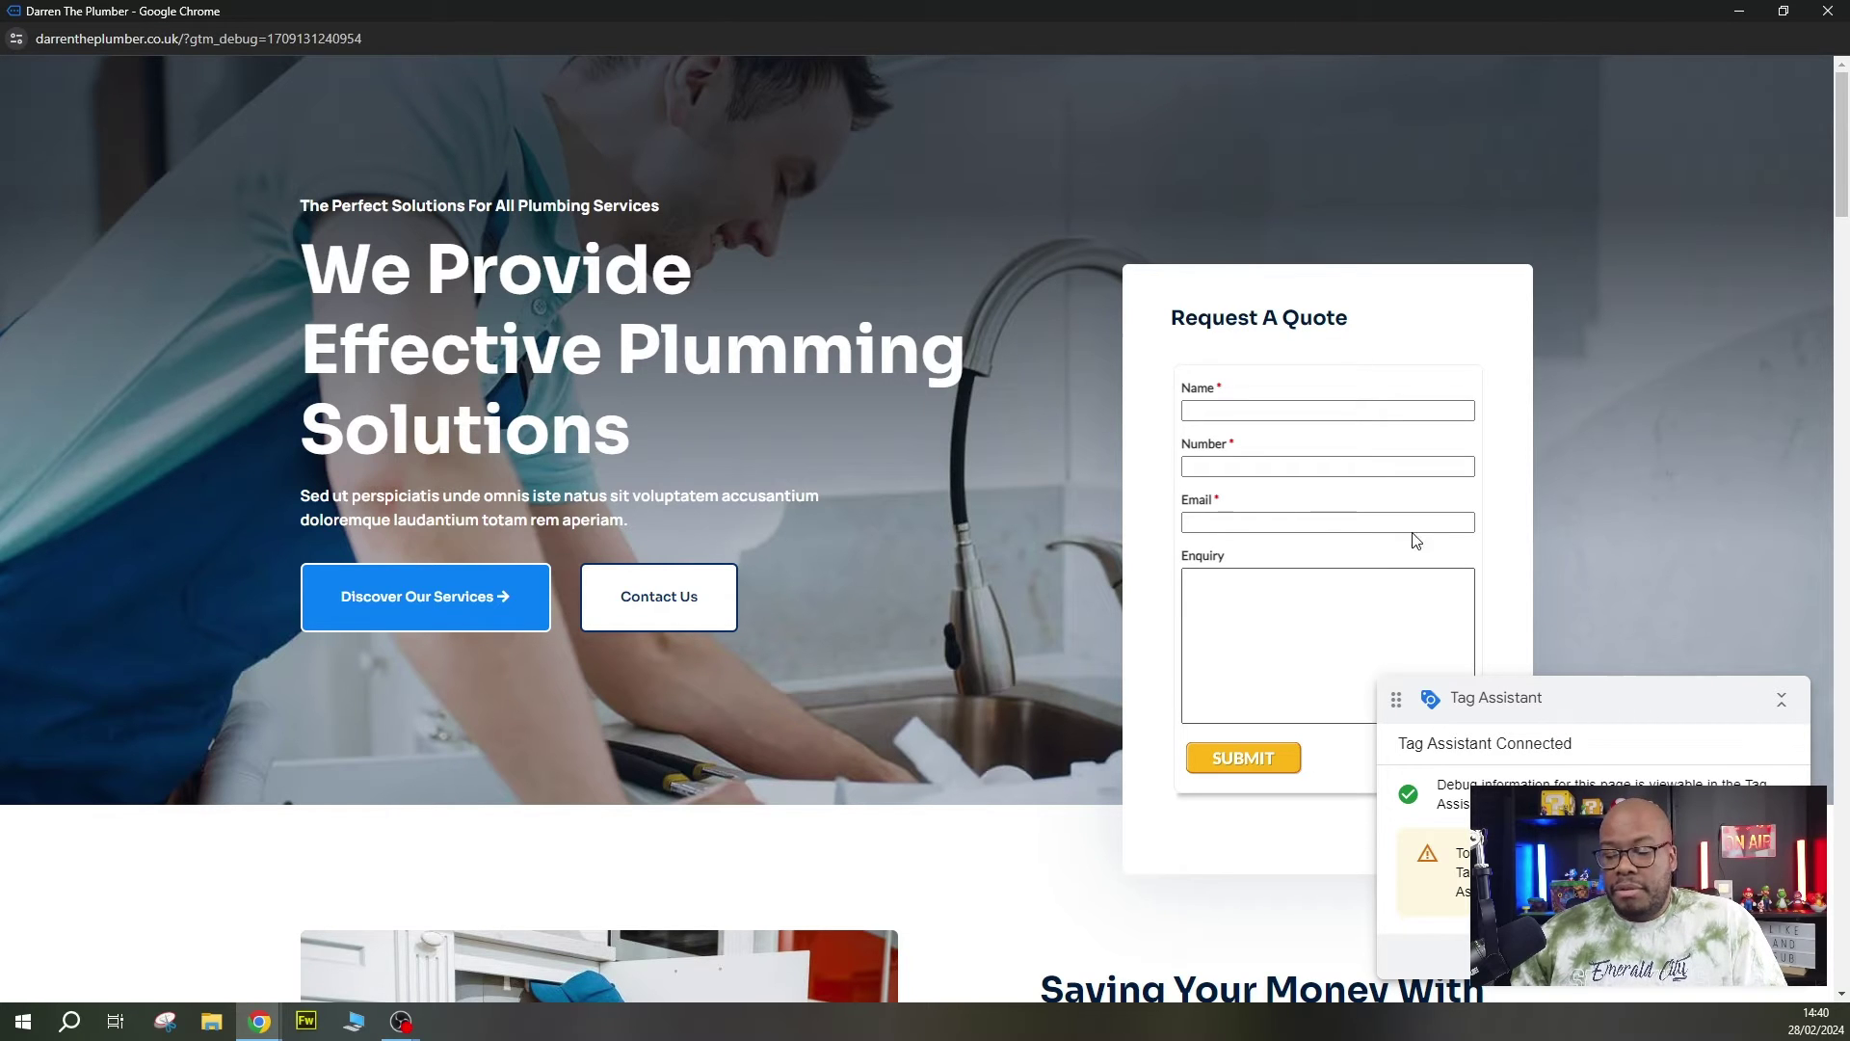
mouse_move(1699, 714)
mouse_down()
mouse_move(1580, 553)
mouse_move(1706, 701)
mouse_up()
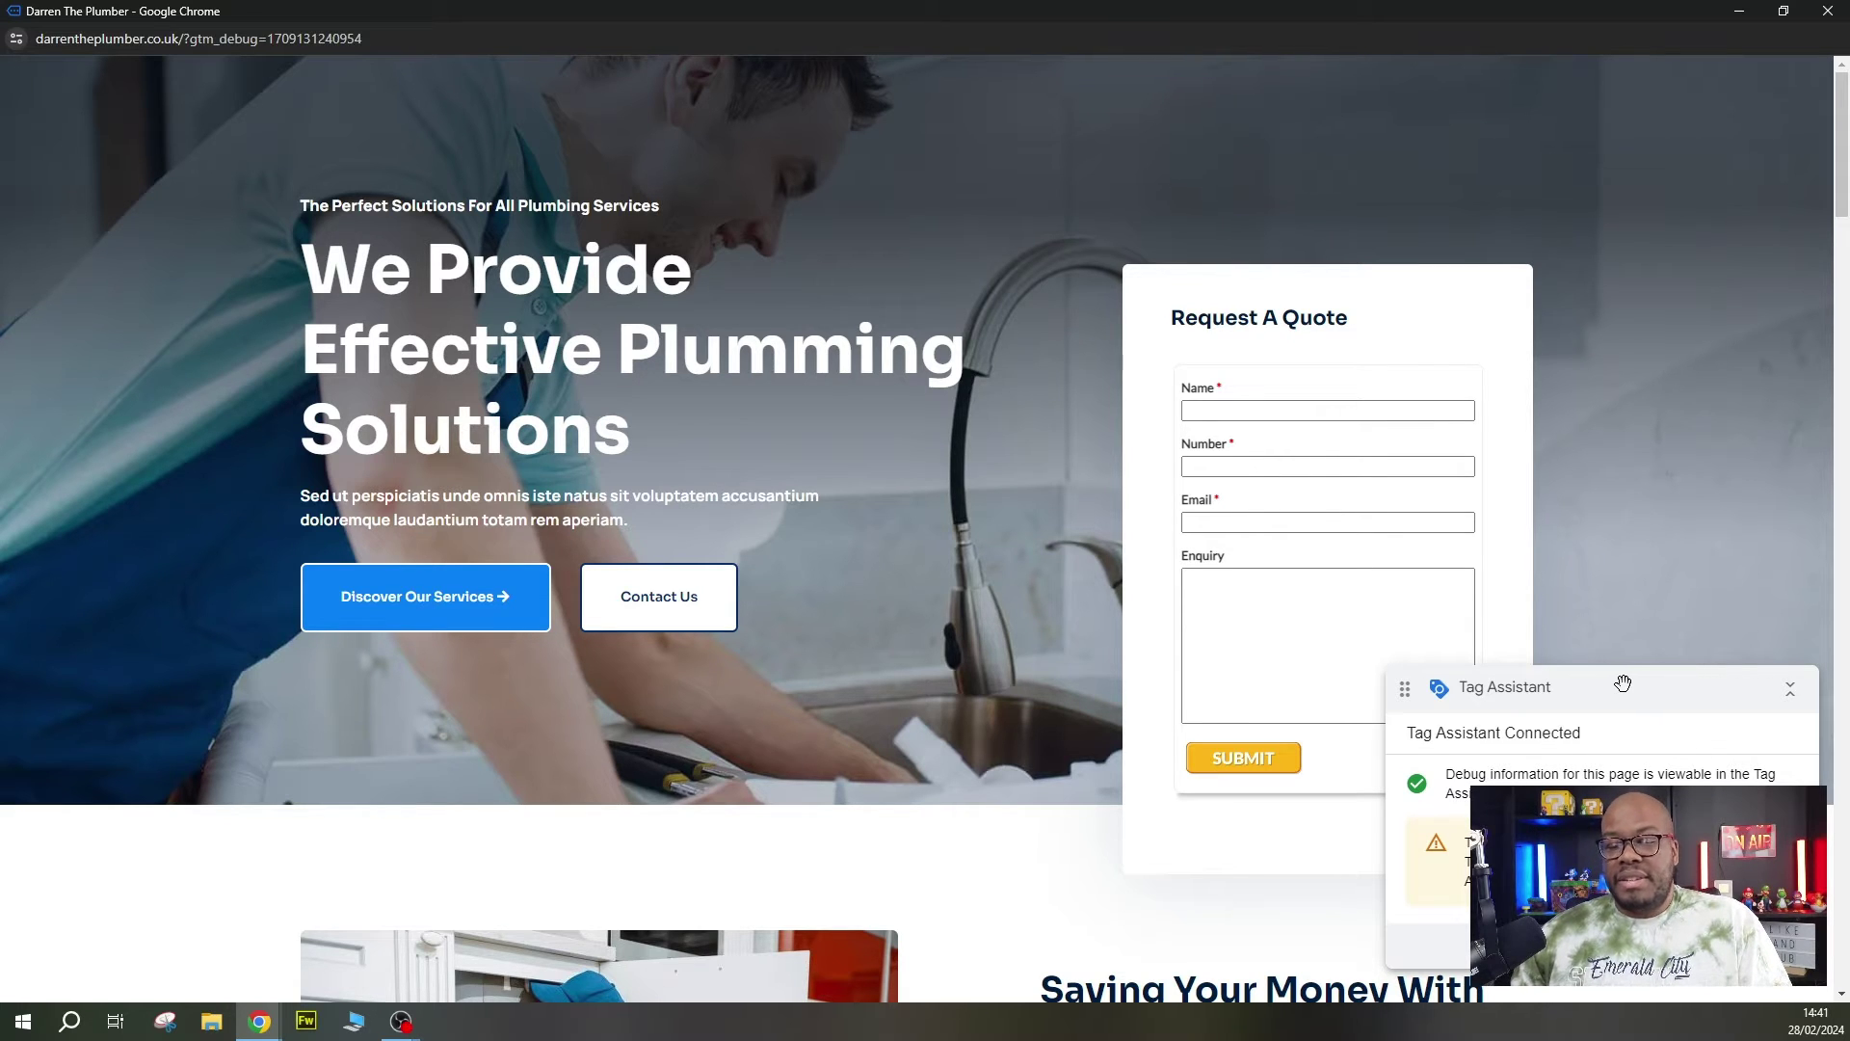
drag(1639, 683, 559, 627)
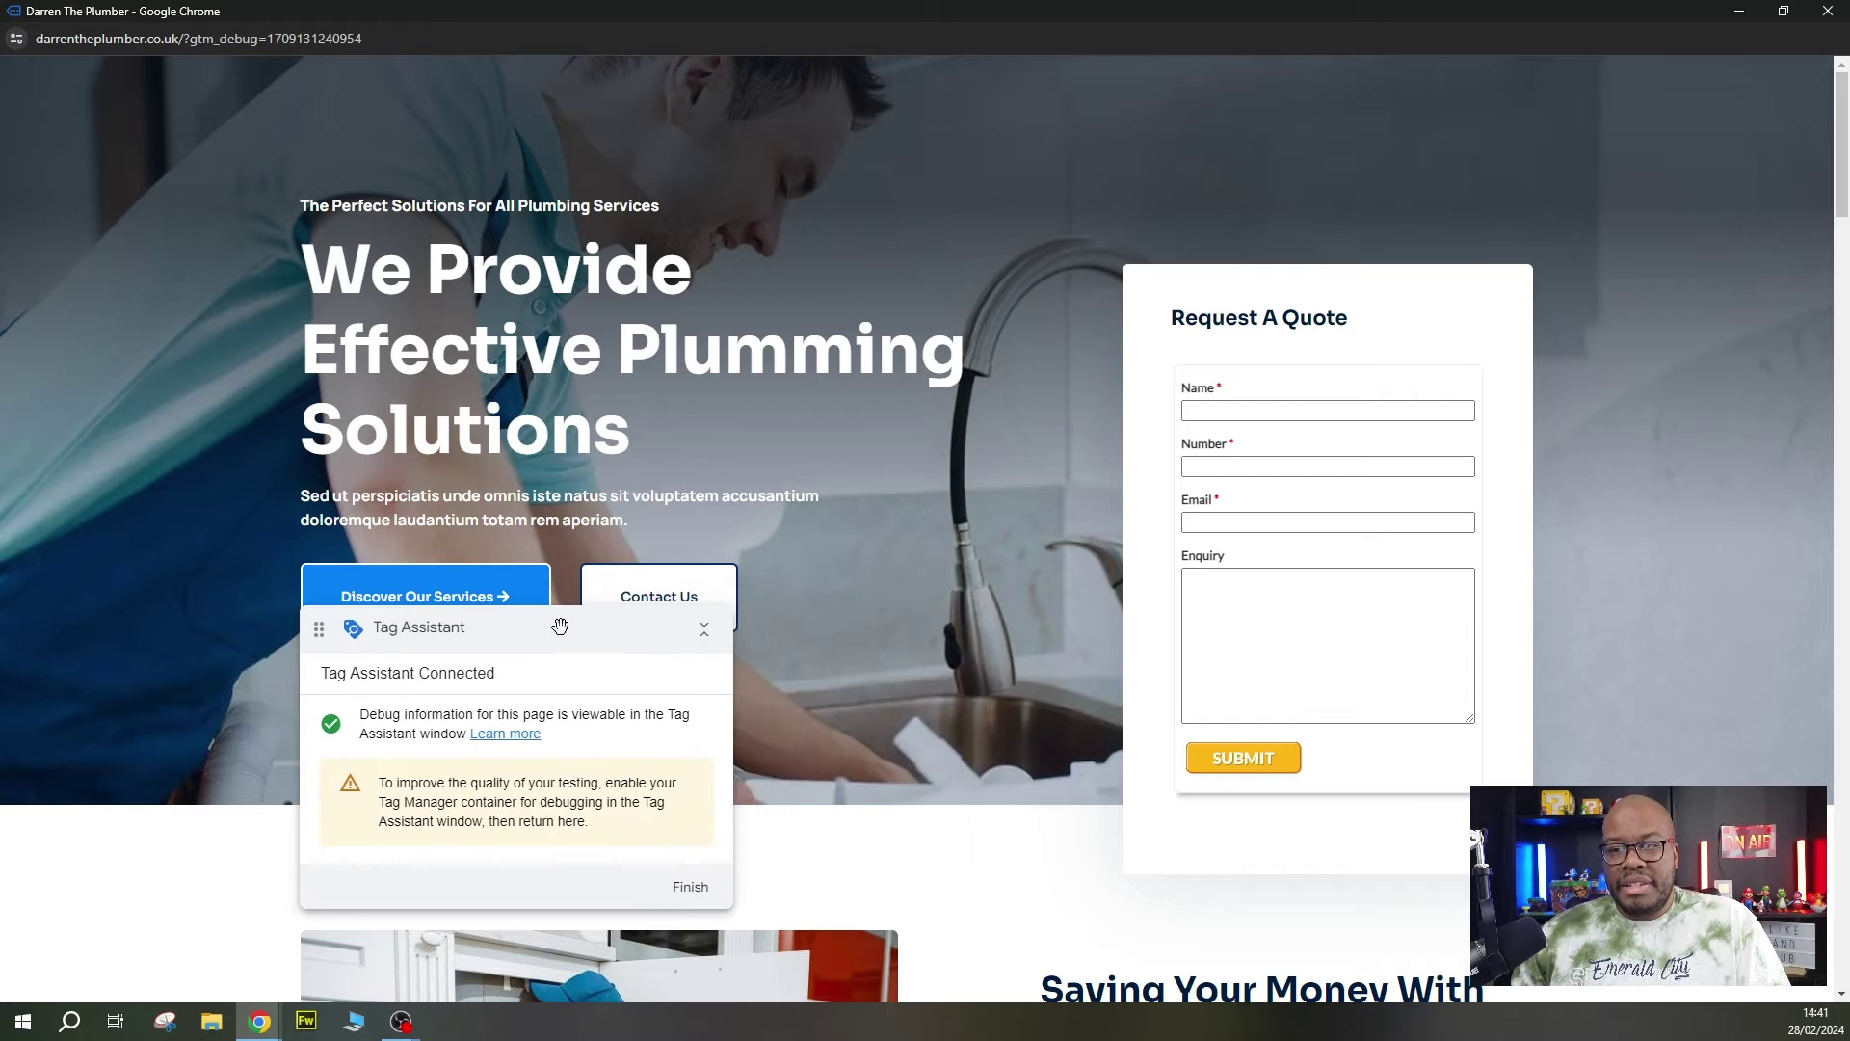
click(1739, 15)
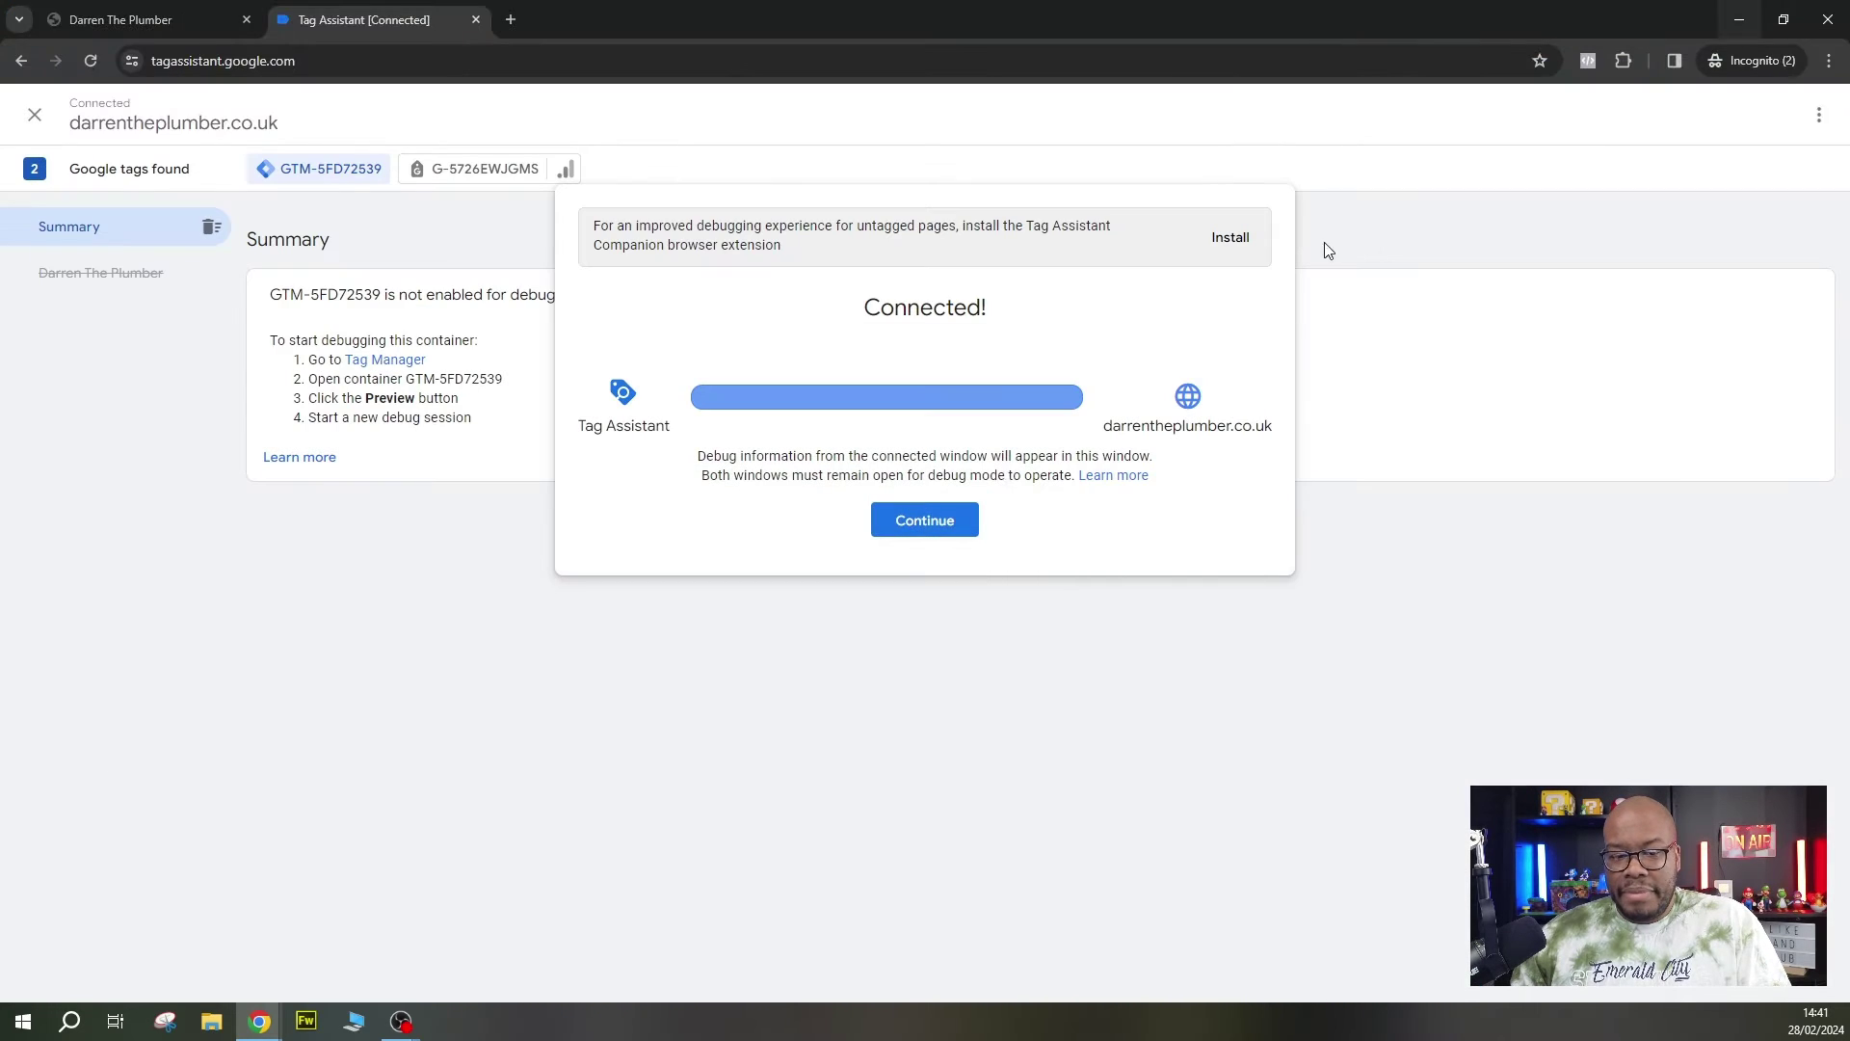
Dismiss the connection notice and survey, then view the G-5726EWJGMS tag's Page View summary
click(925, 522)
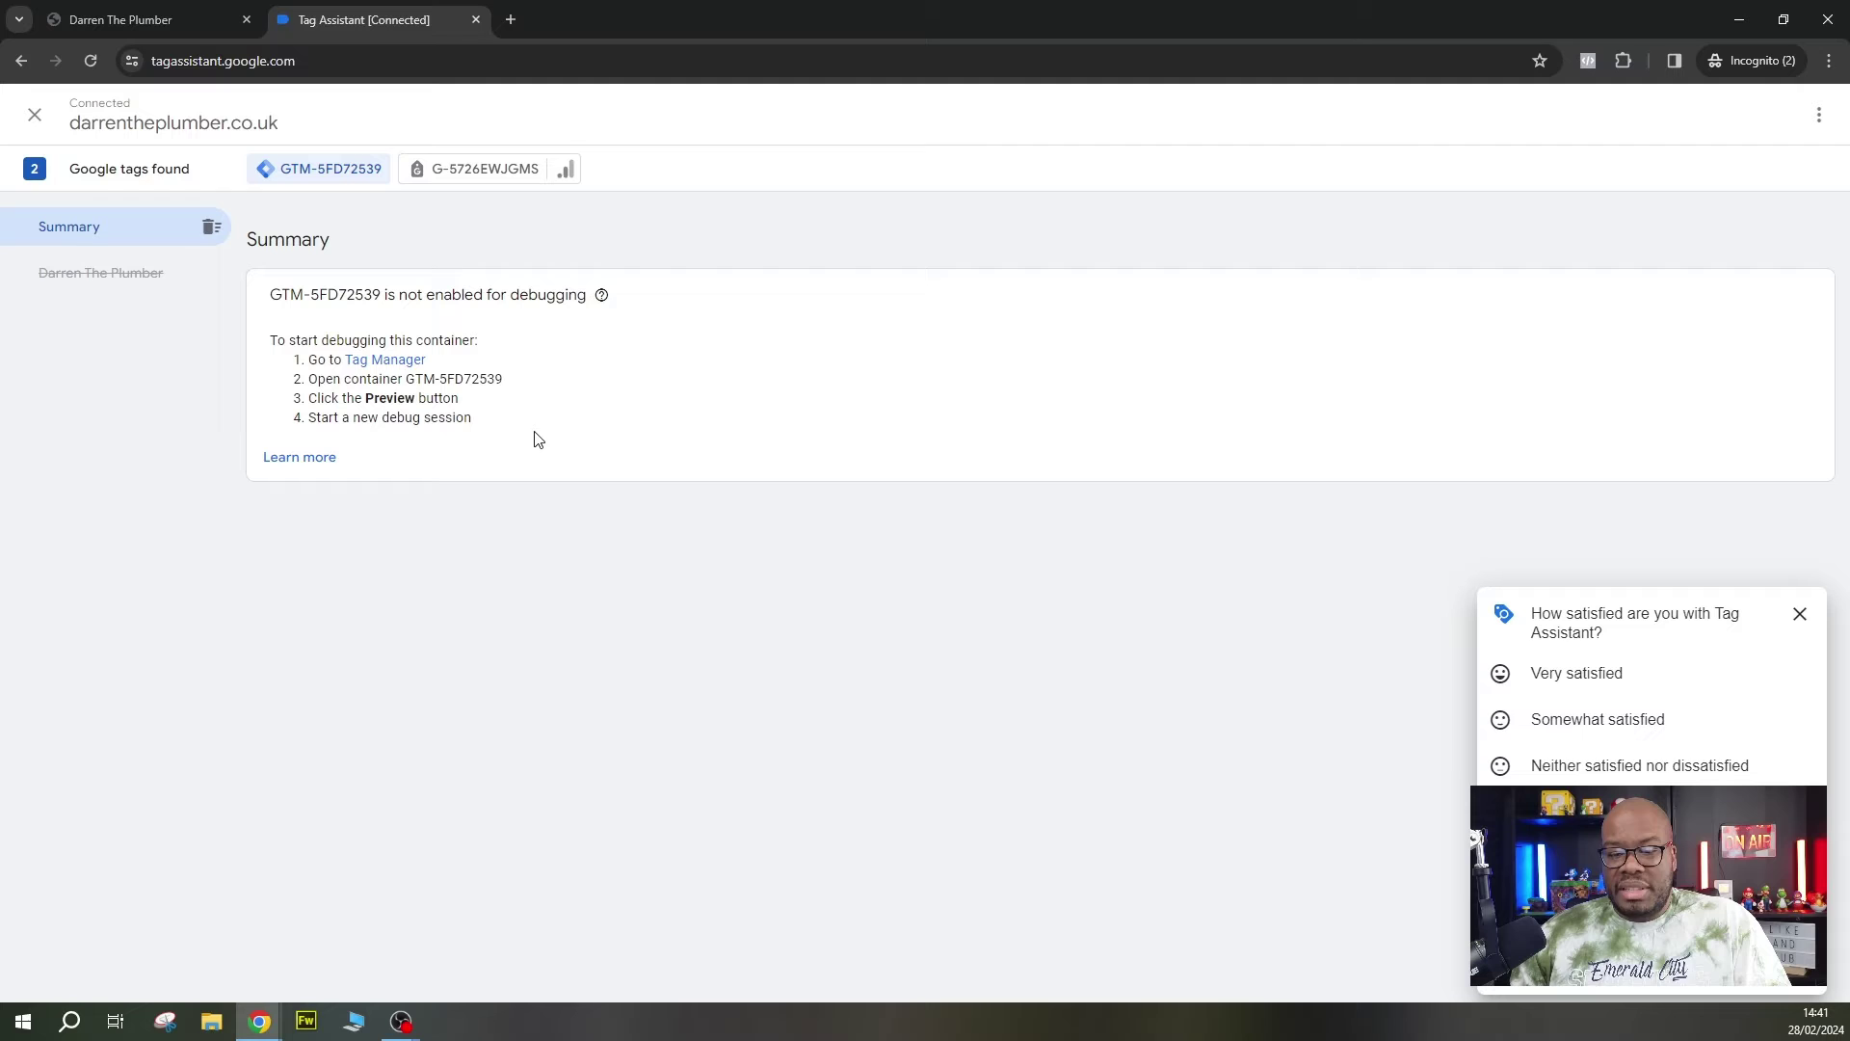
click(1800, 614)
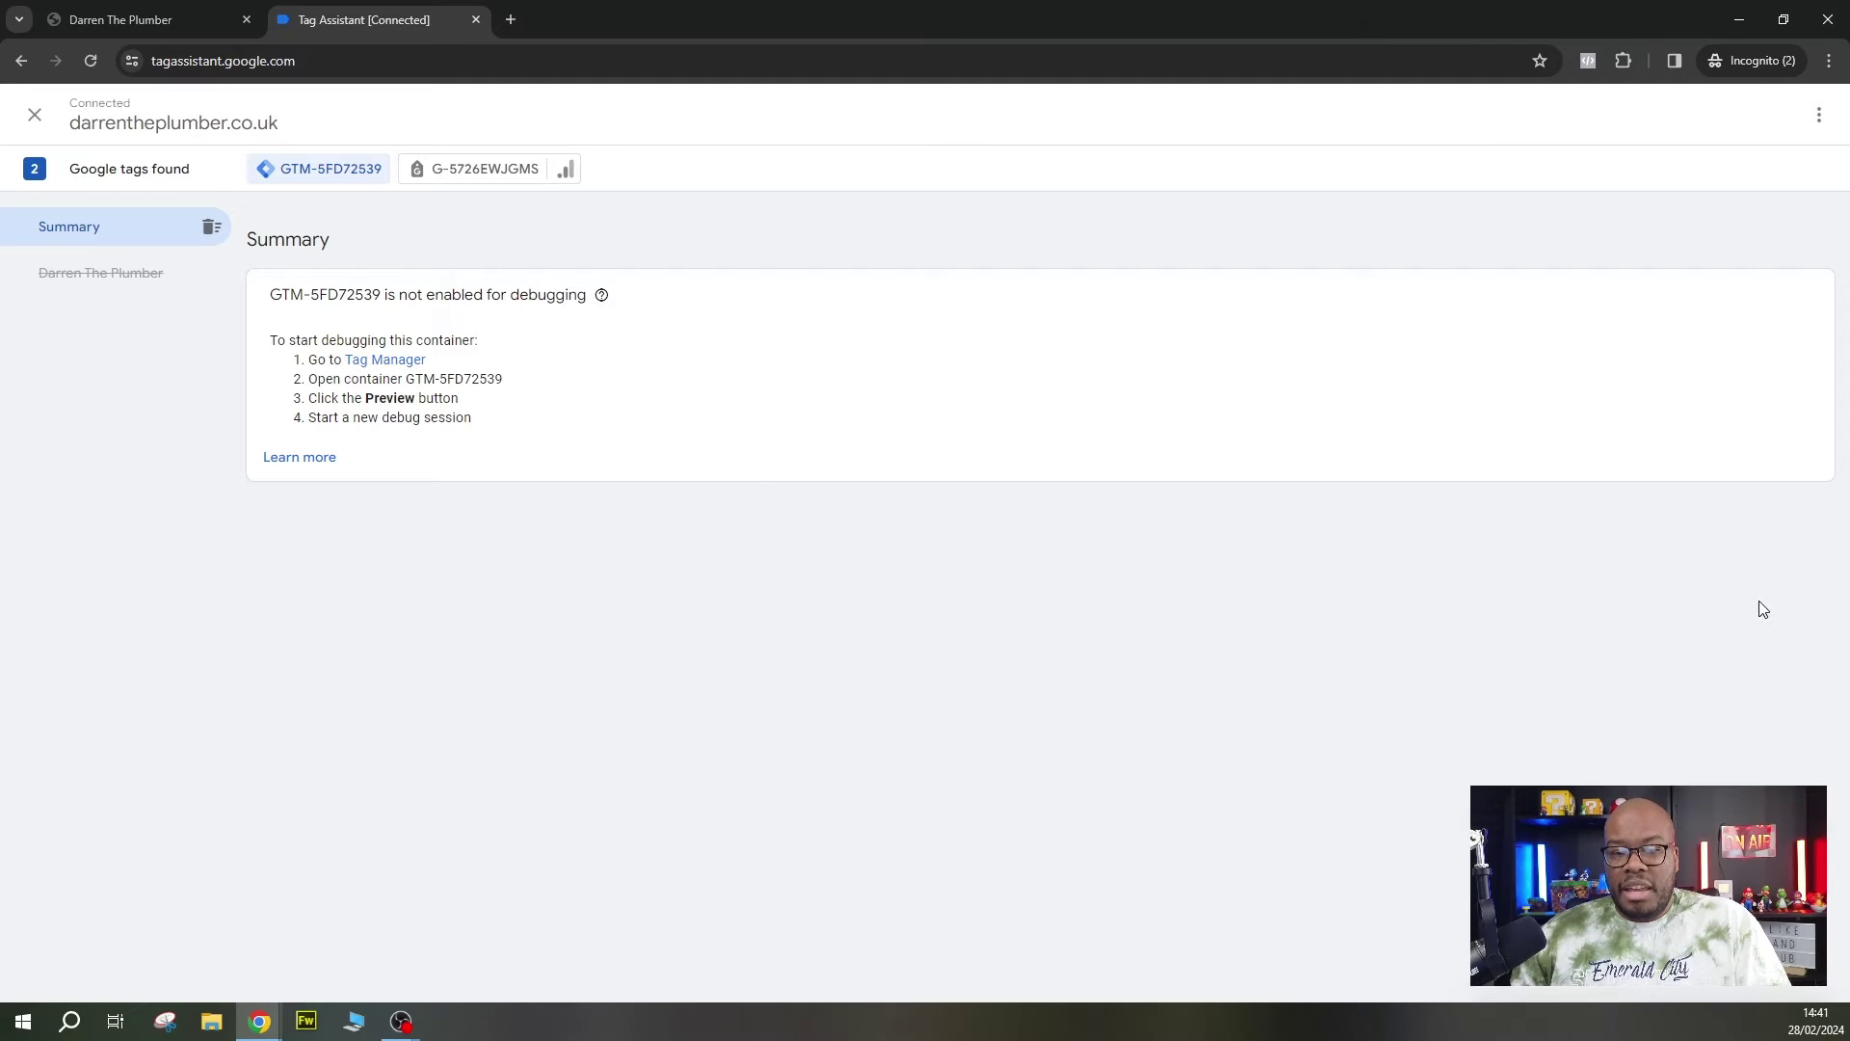
click(477, 174)
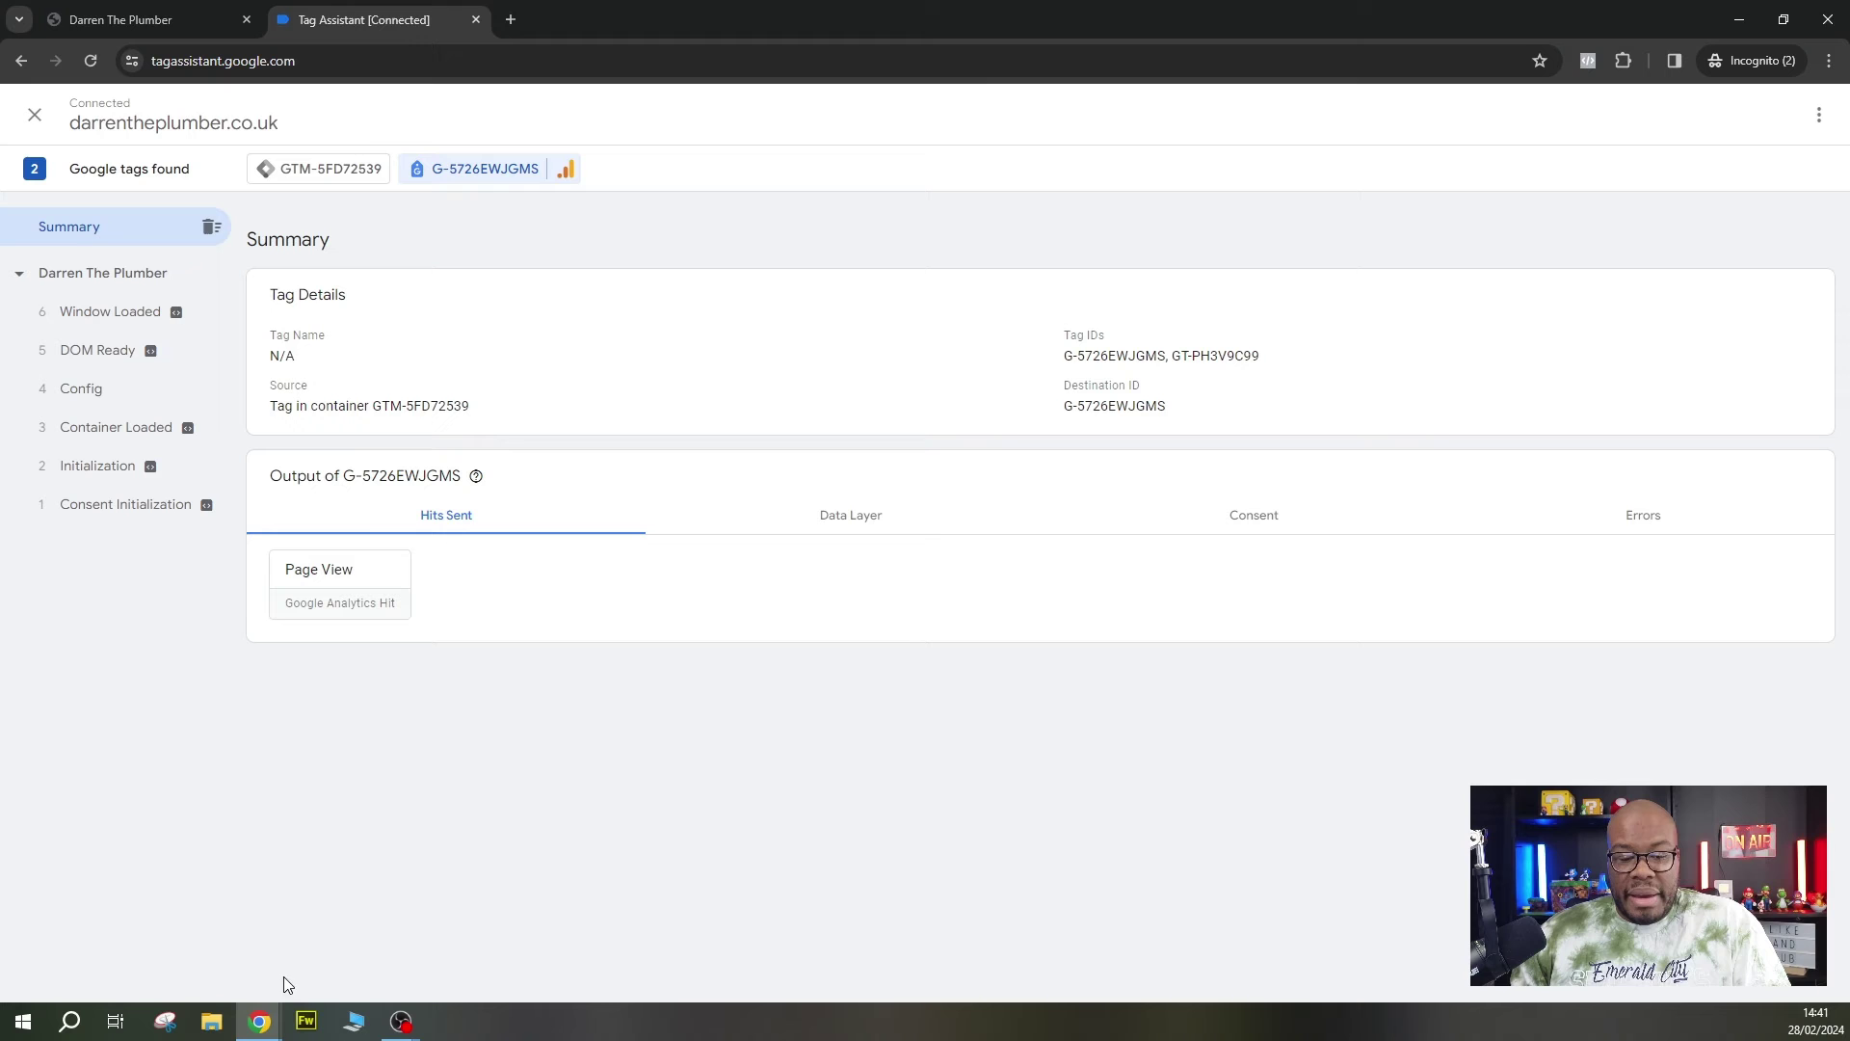
In the debug window, fill in and submit the quote form, then minimize the thank-you page
mouse_move(258, 1019)
click(520, 939)
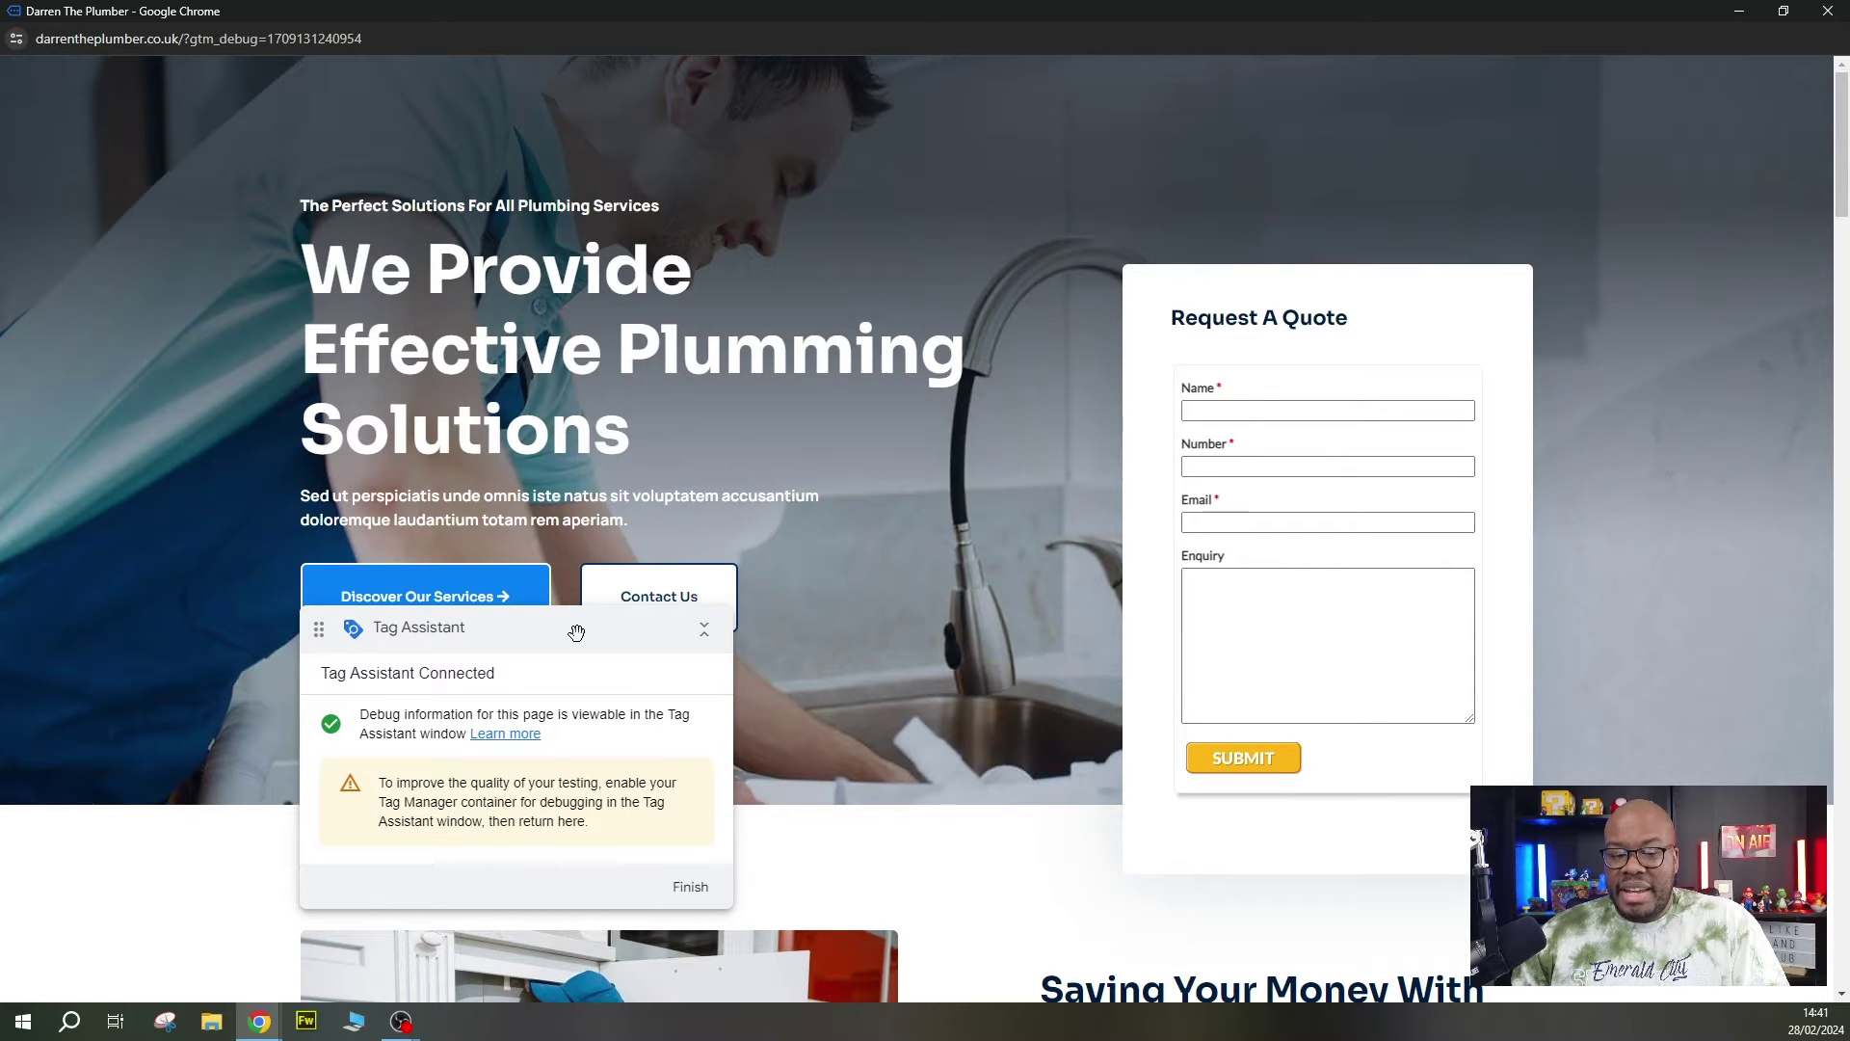
drag(574, 631, 830, 435)
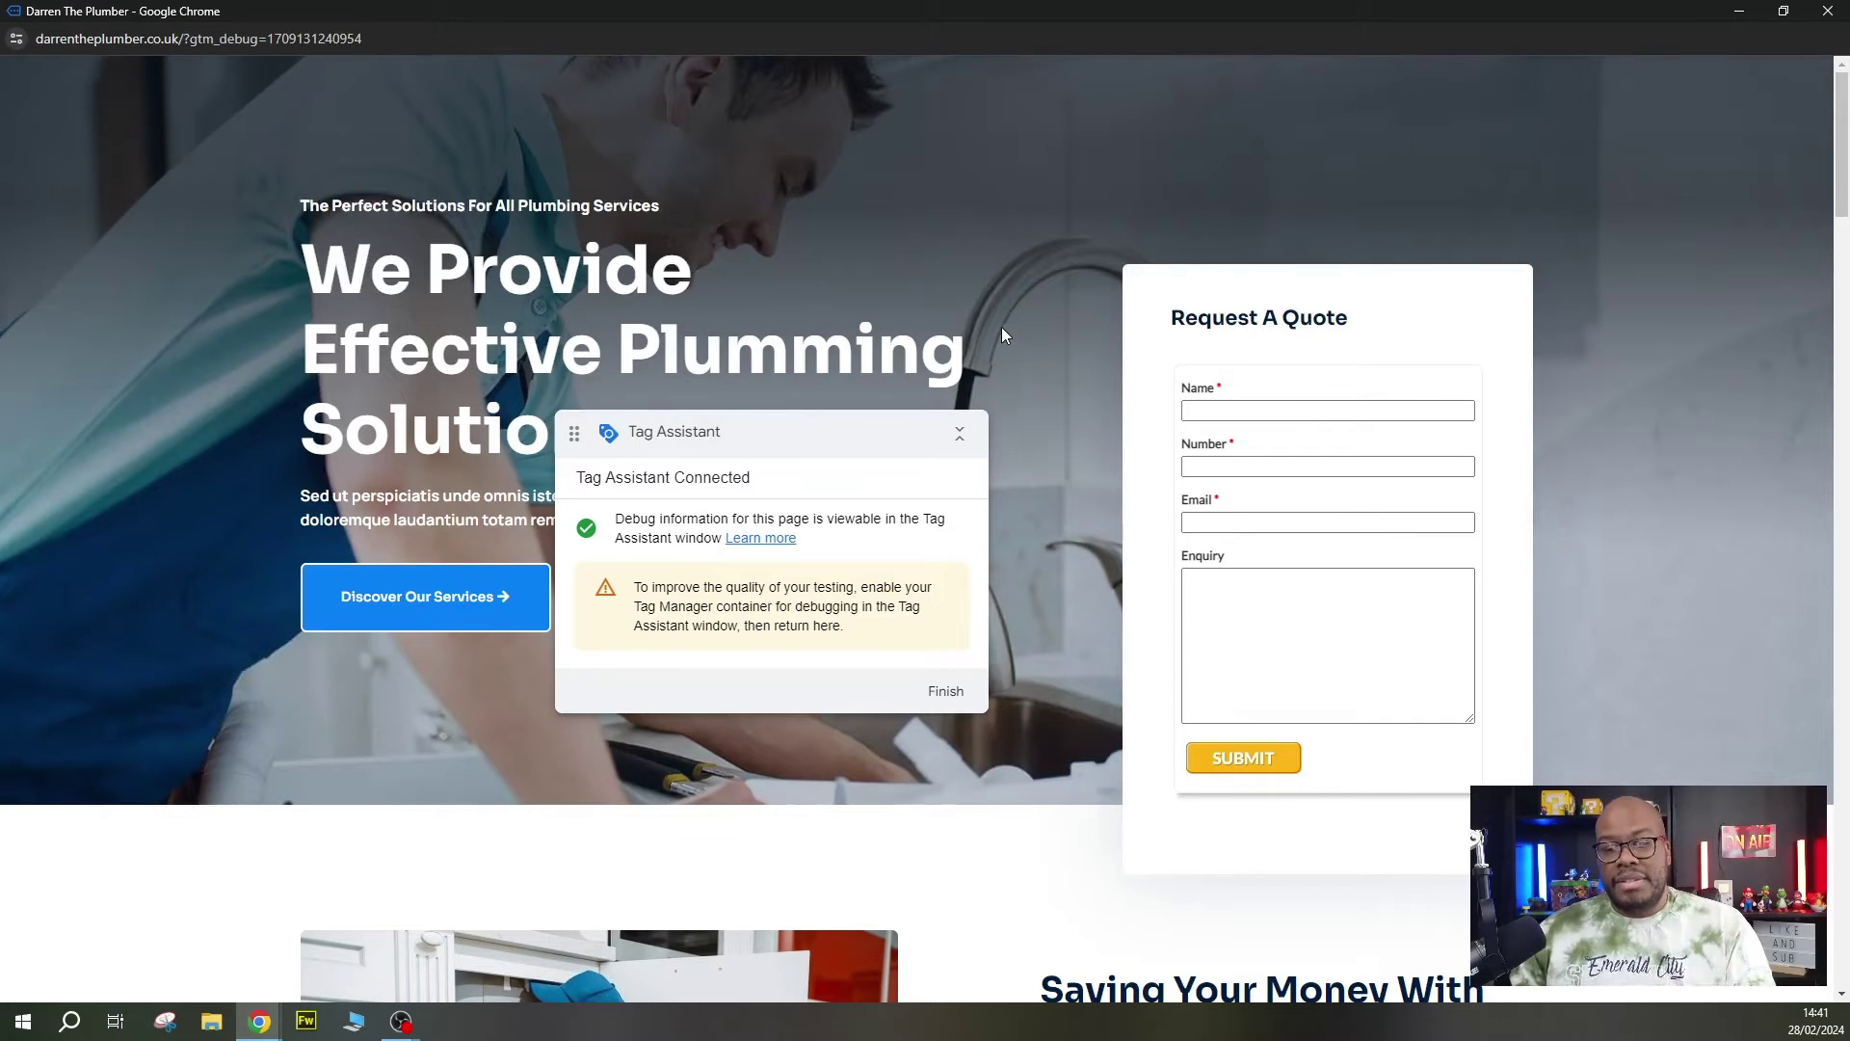
click(1250, 409)
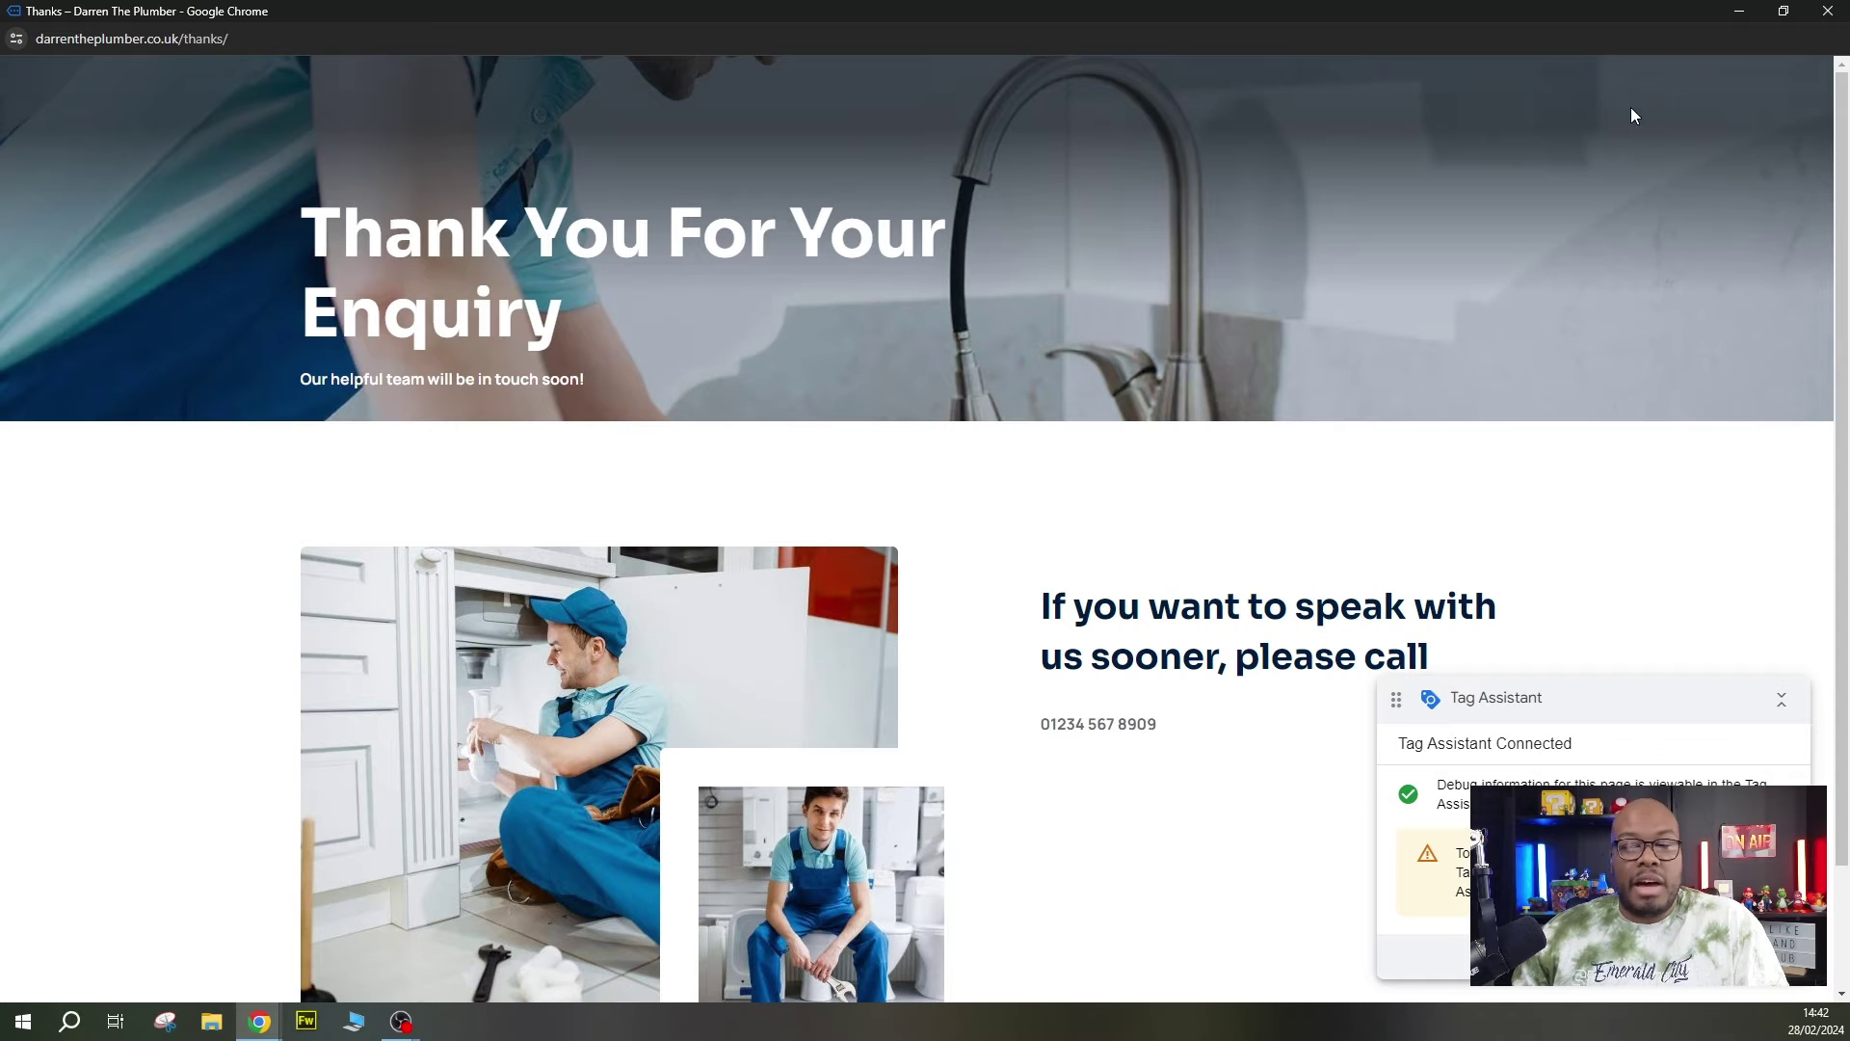
click(1740, 13)
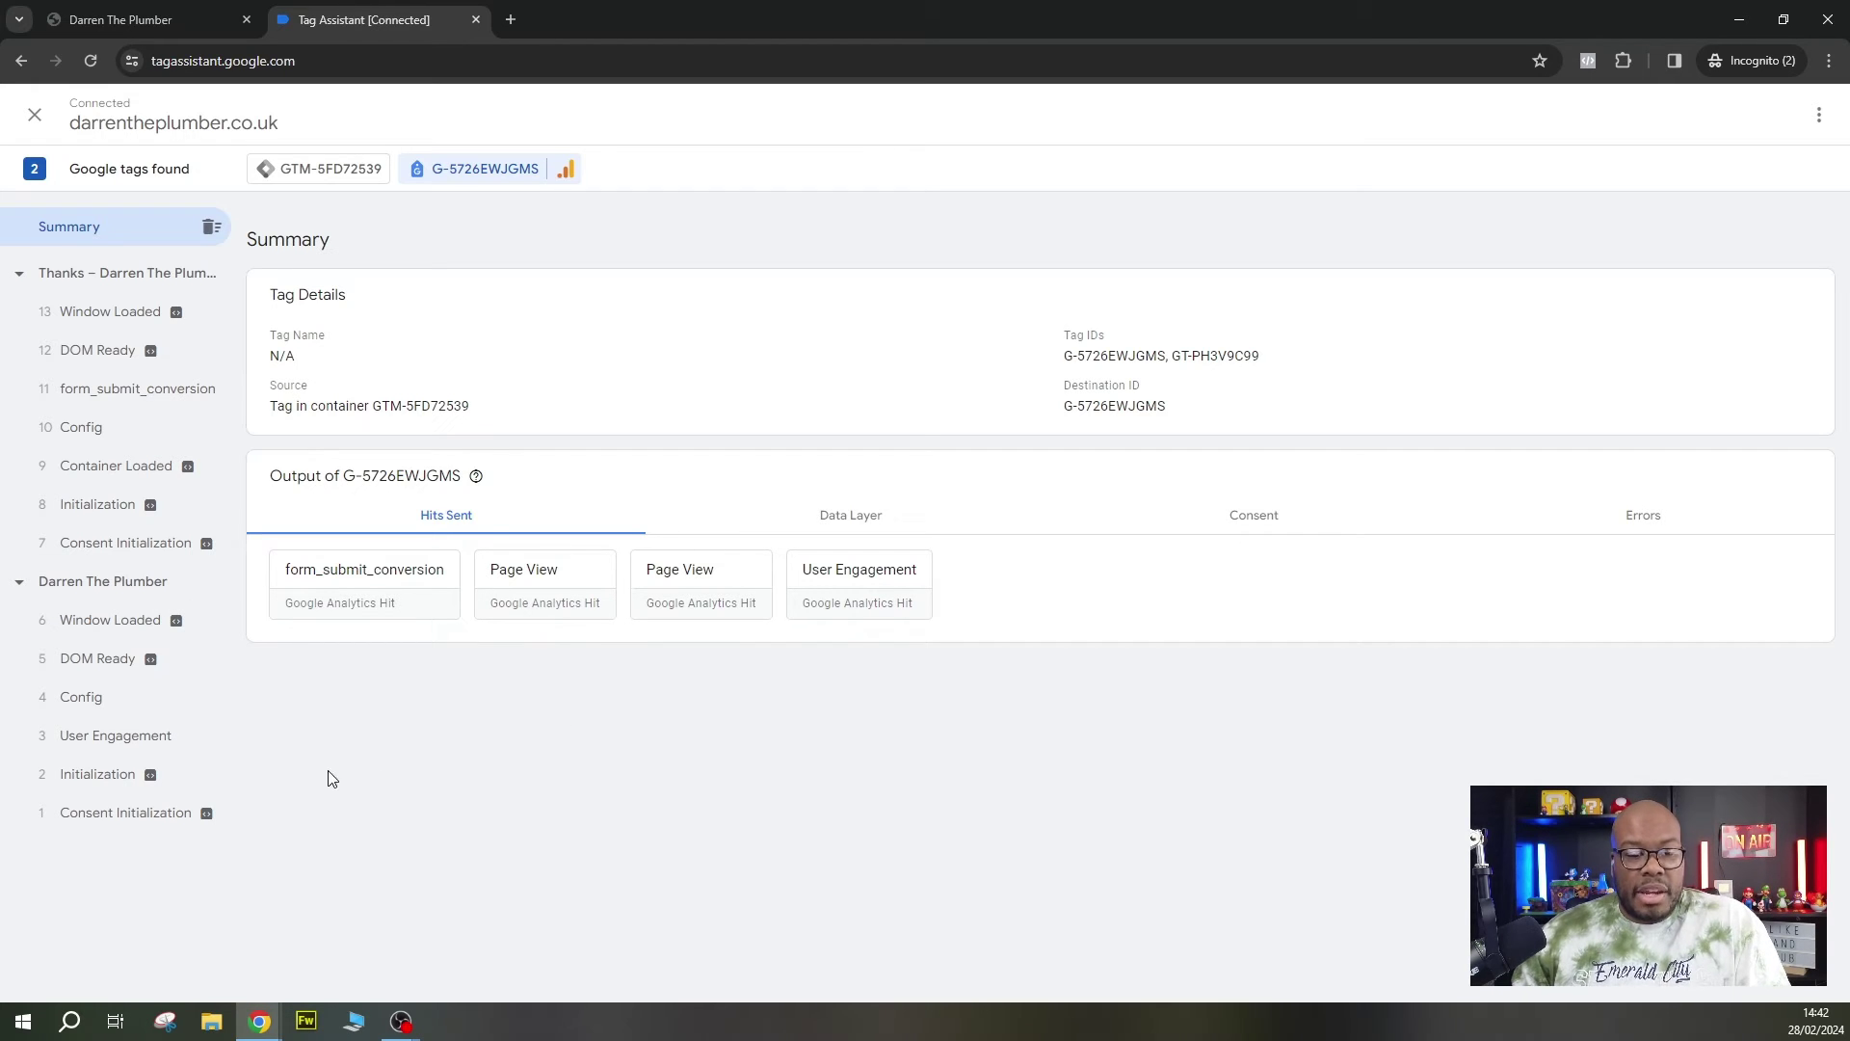
Select the home page entry to see its Page View and User Engagement hits, toggling page groups
click(142, 590)
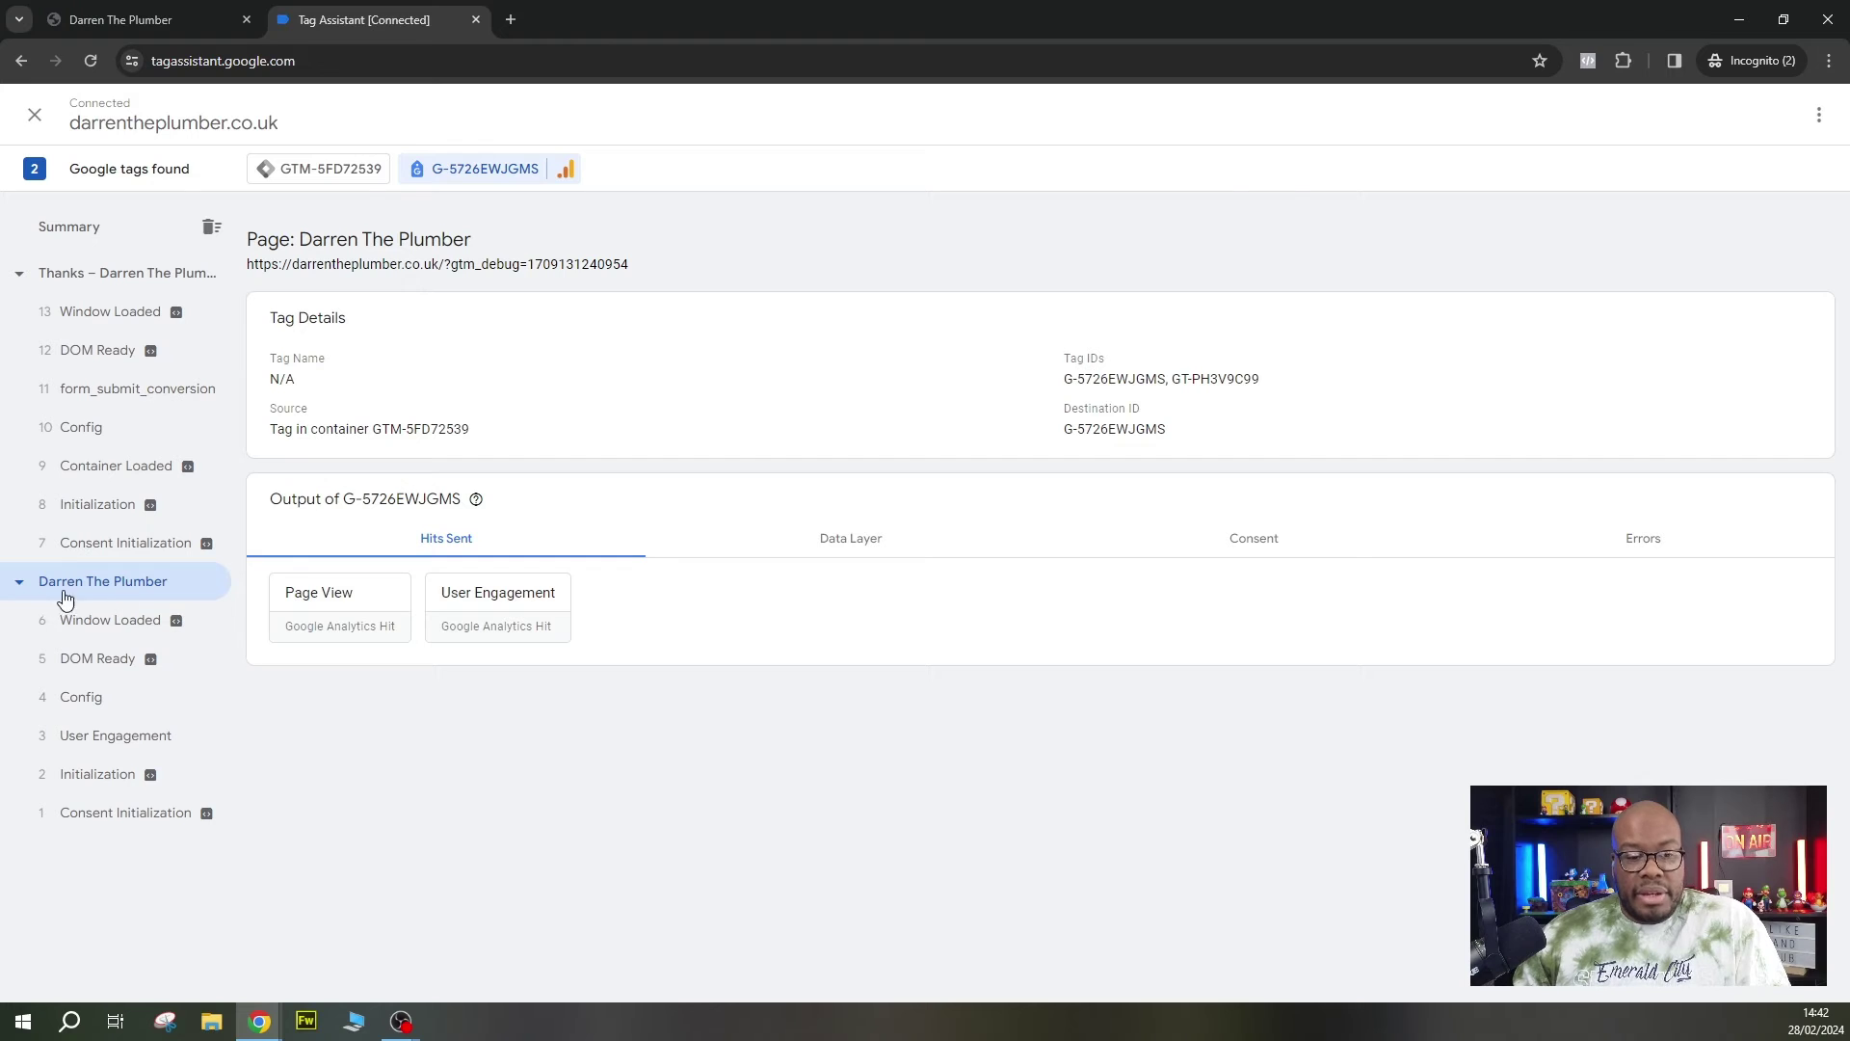
click(20, 584)
click(21, 584)
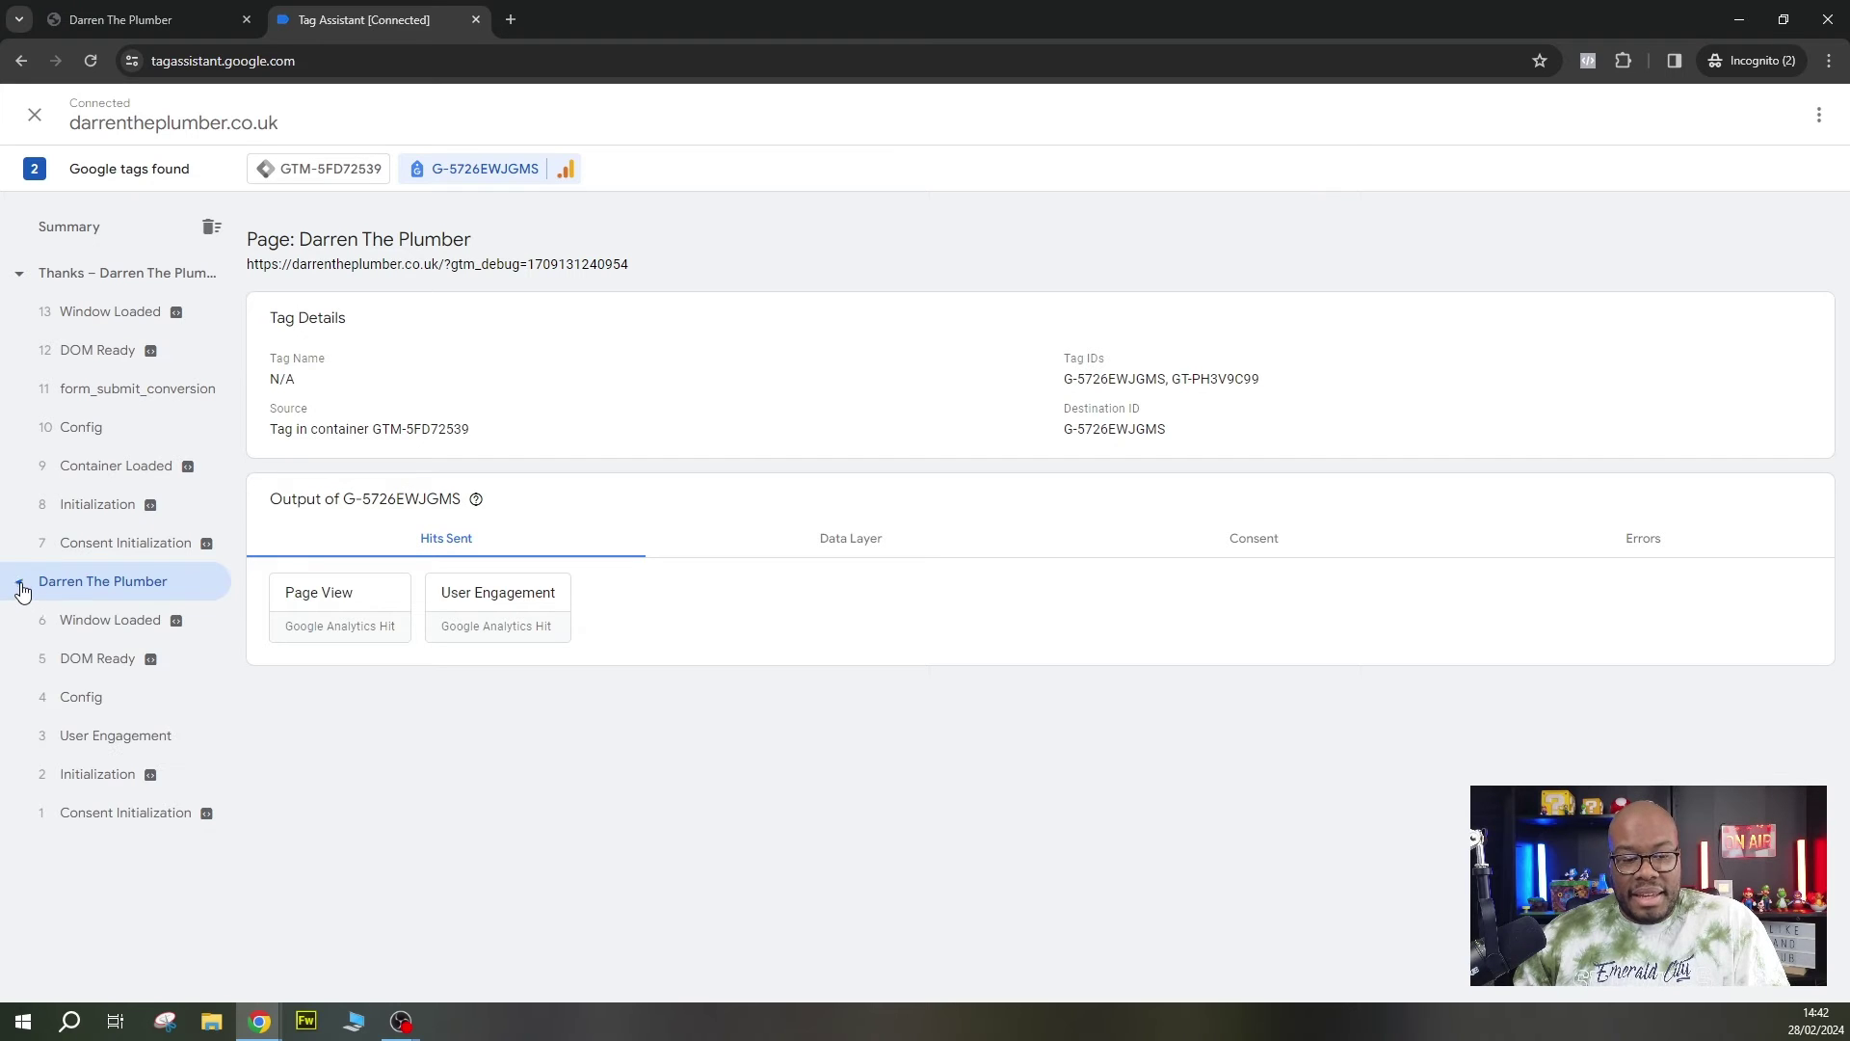
click(19, 275)
click(18, 311)
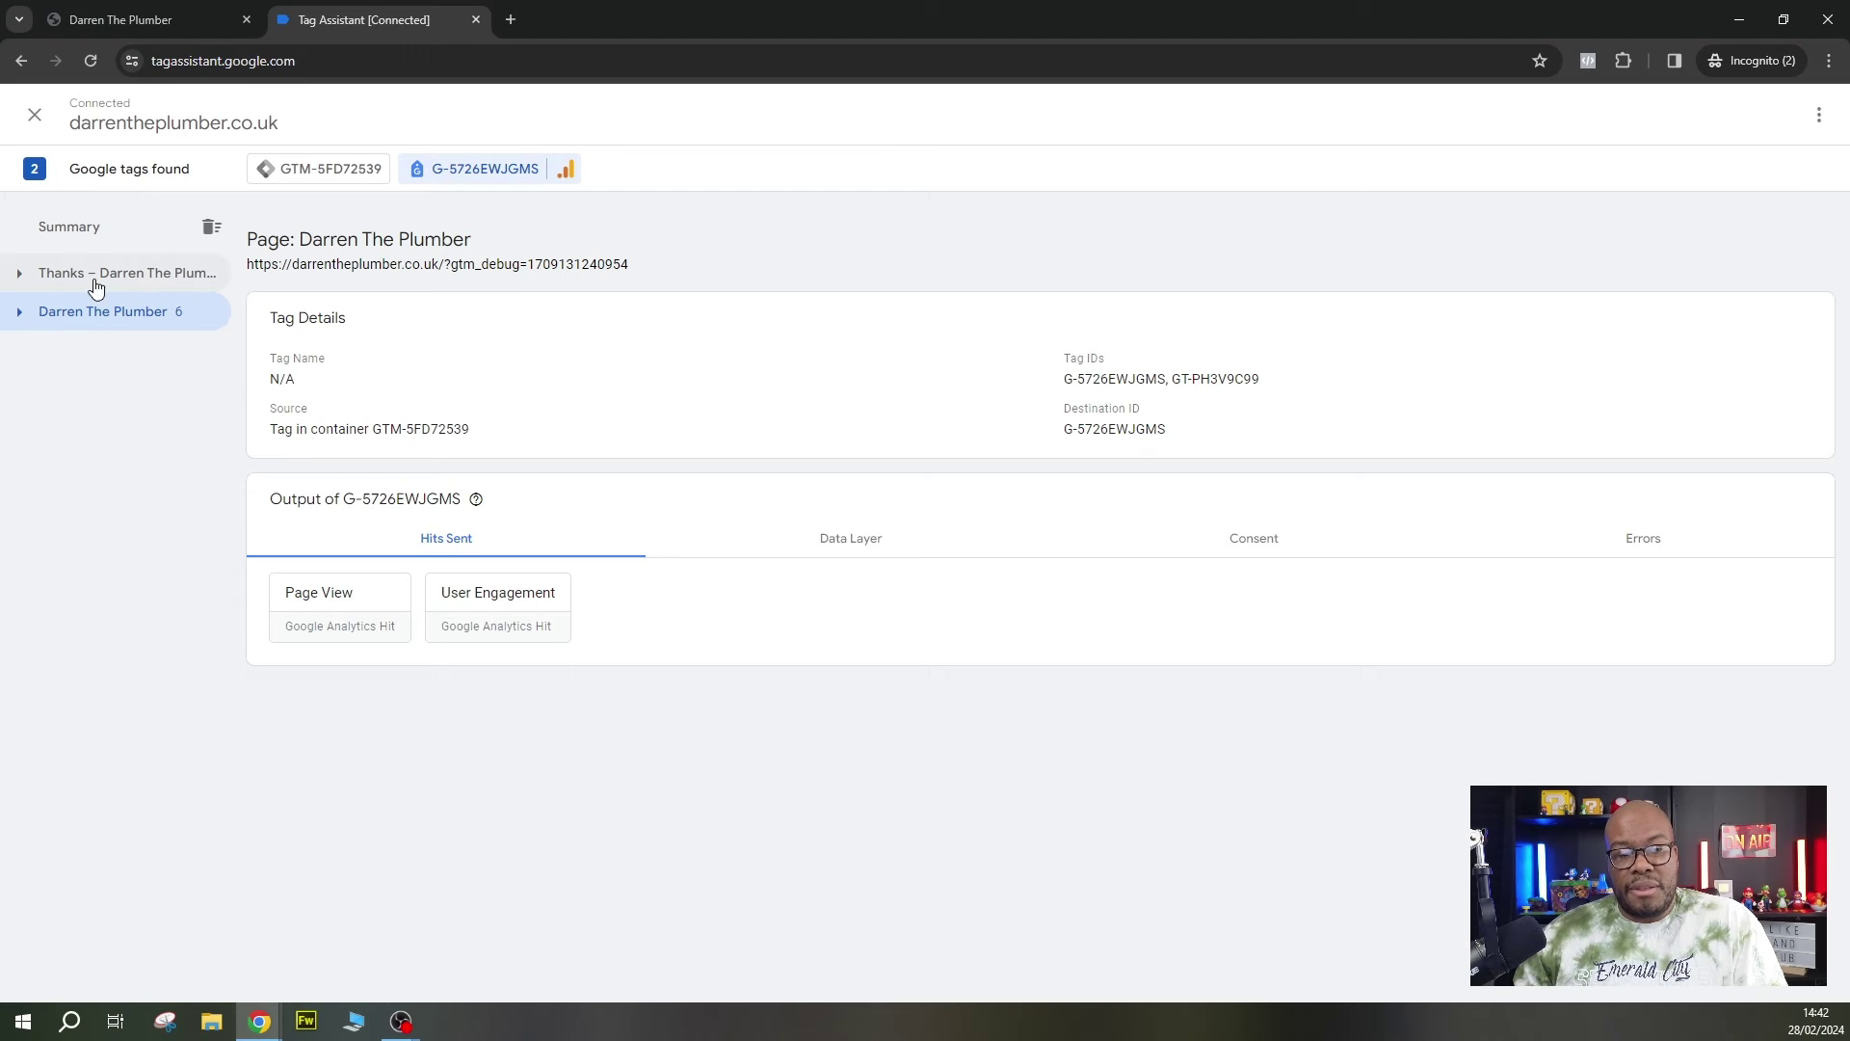
click(20, 312)
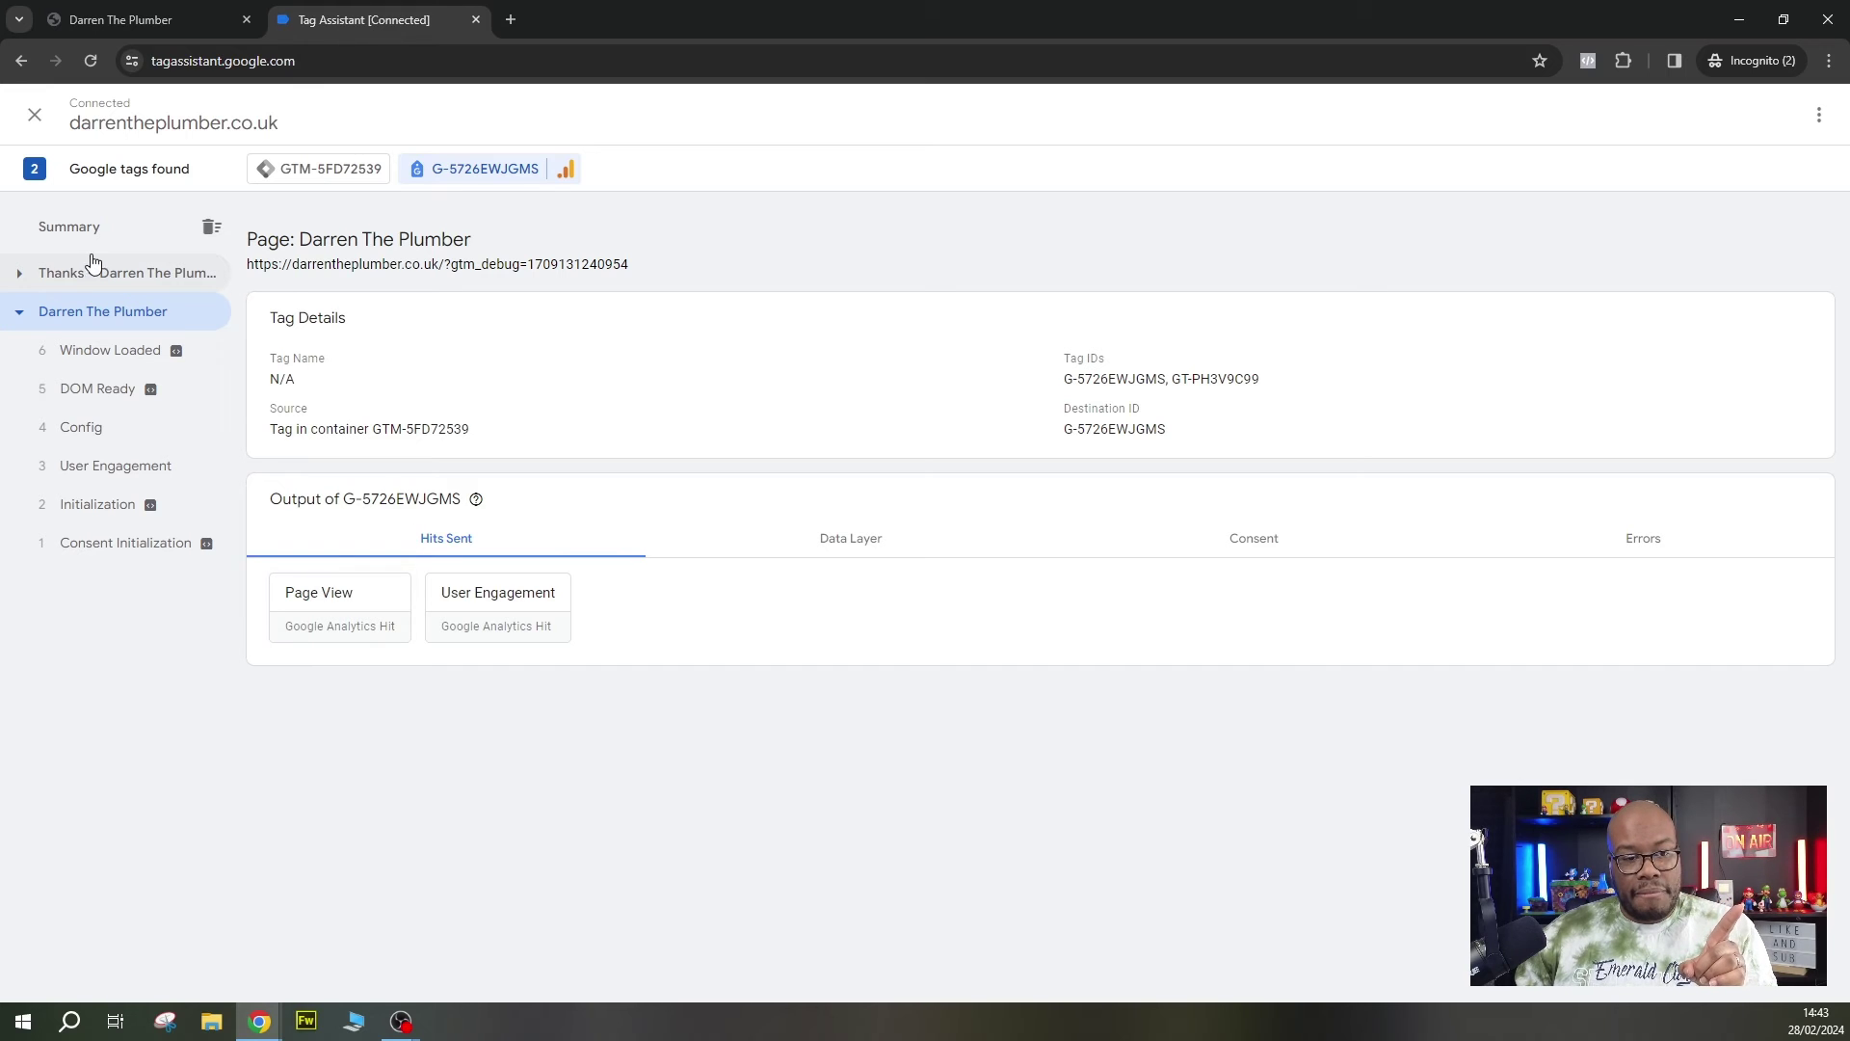
Select and expand the Thanks page entry to show its form_submit_conversion and Page View hits
click(64, 273)
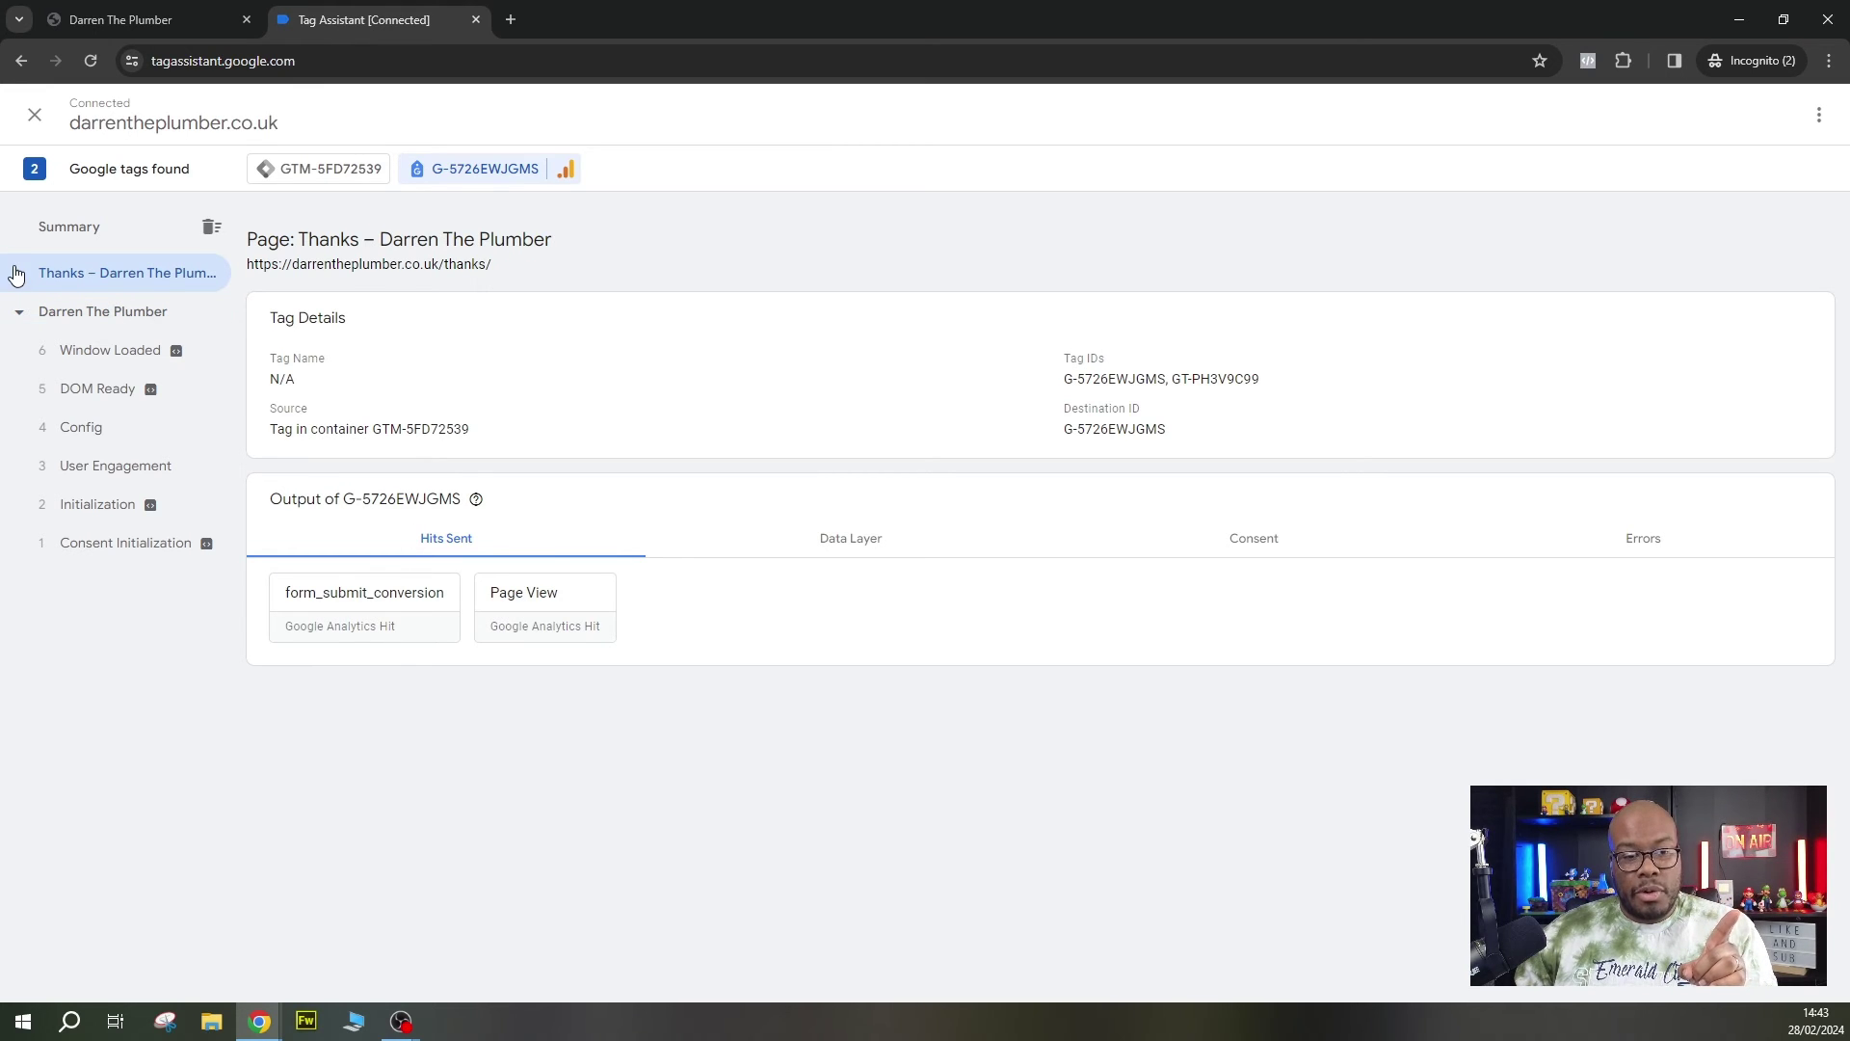
click(17, 278)
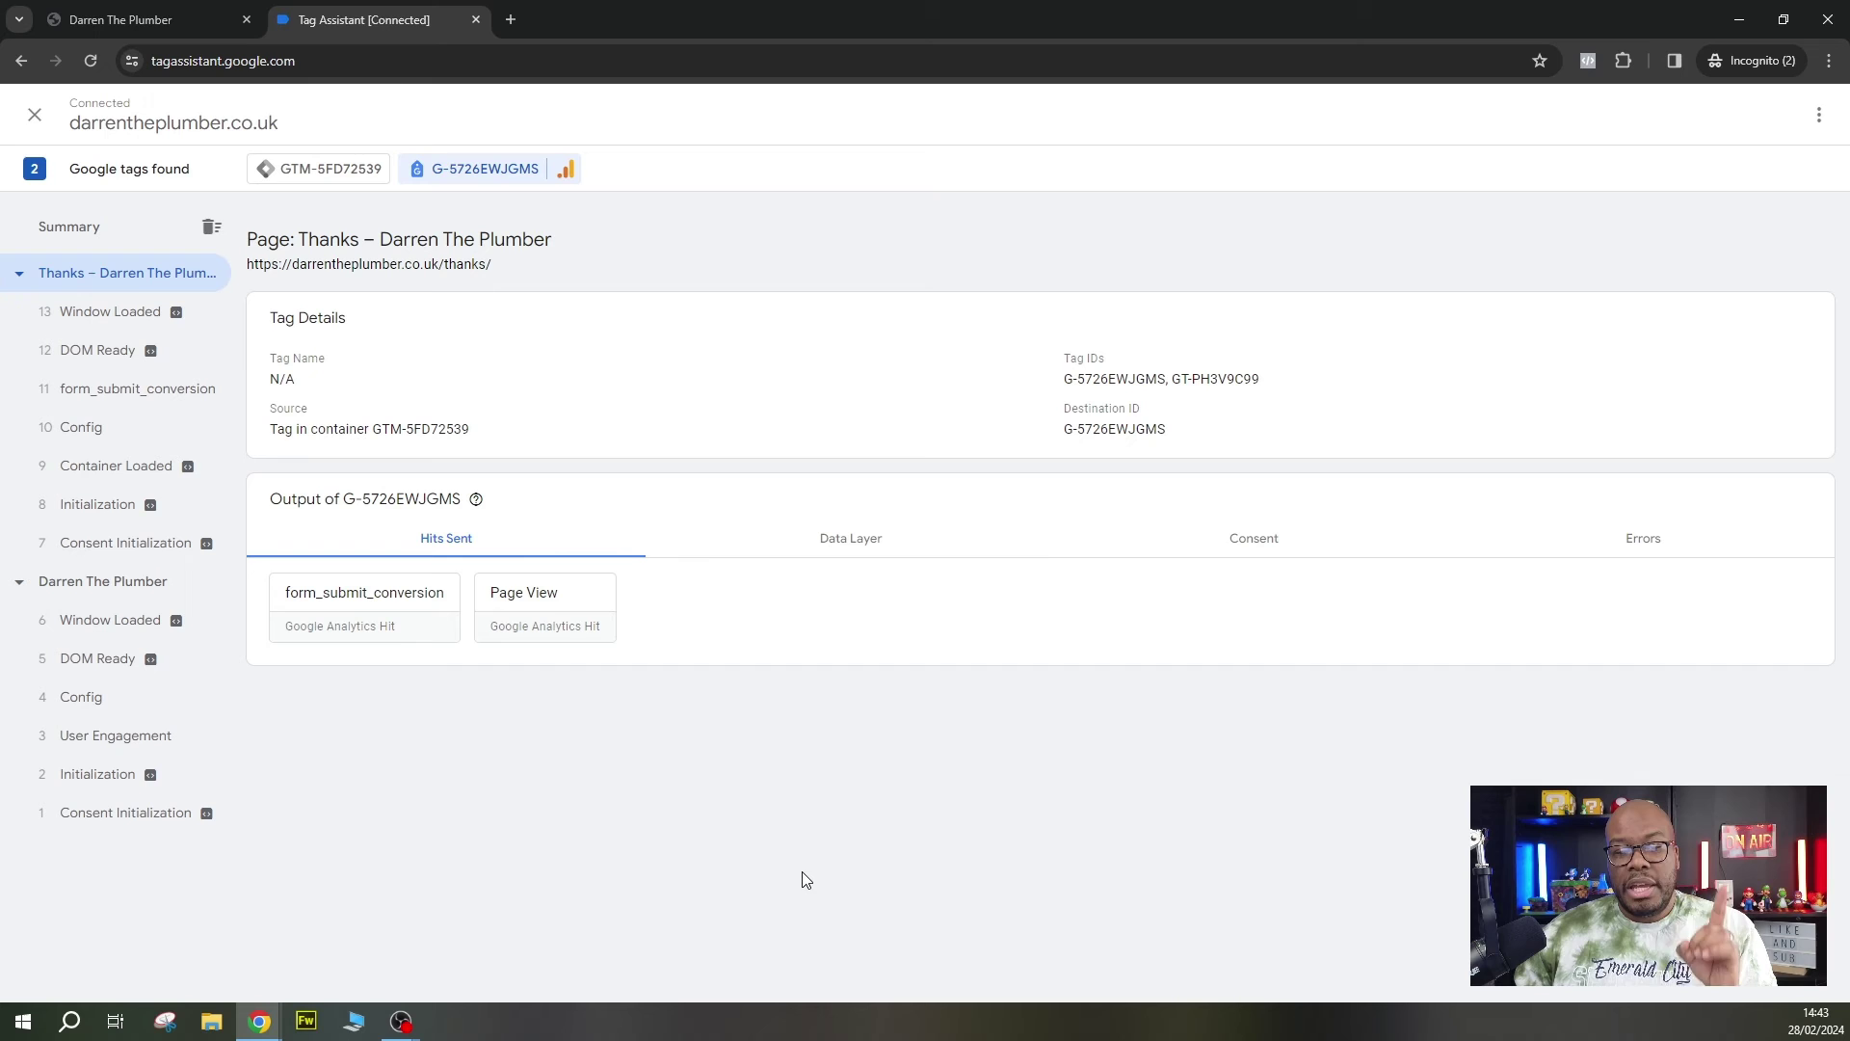